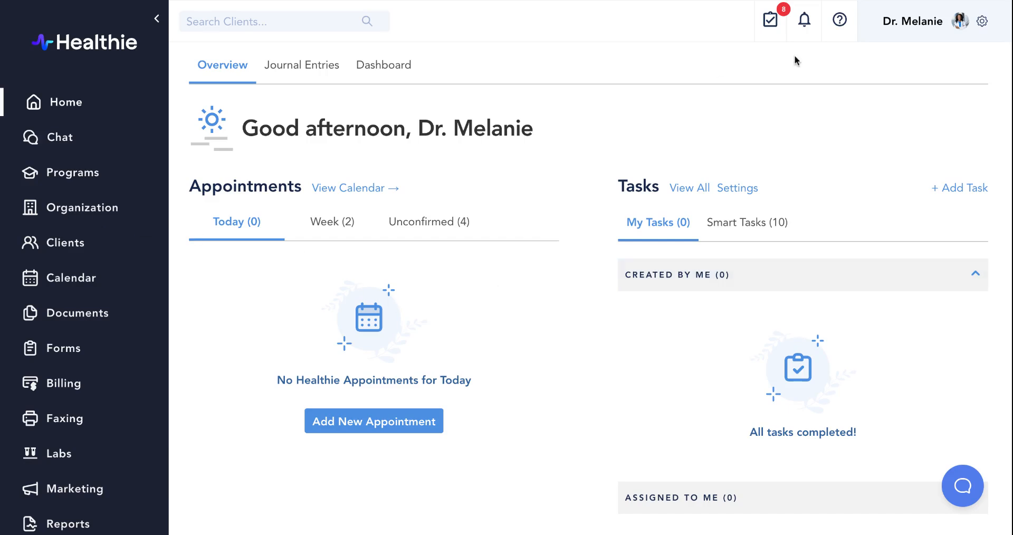
Open the form for adding a new member to the organization
click(983, 21)
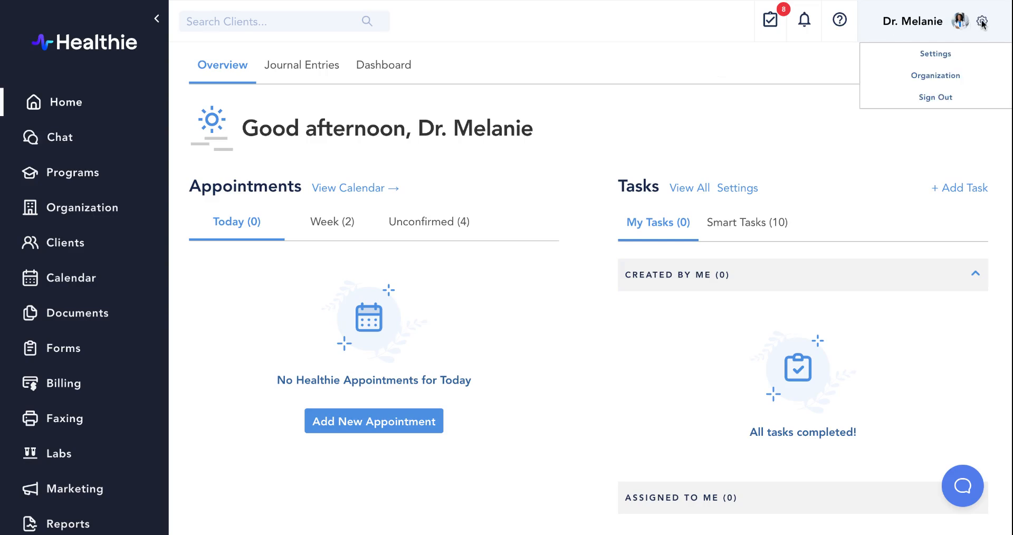
click(950, 77)
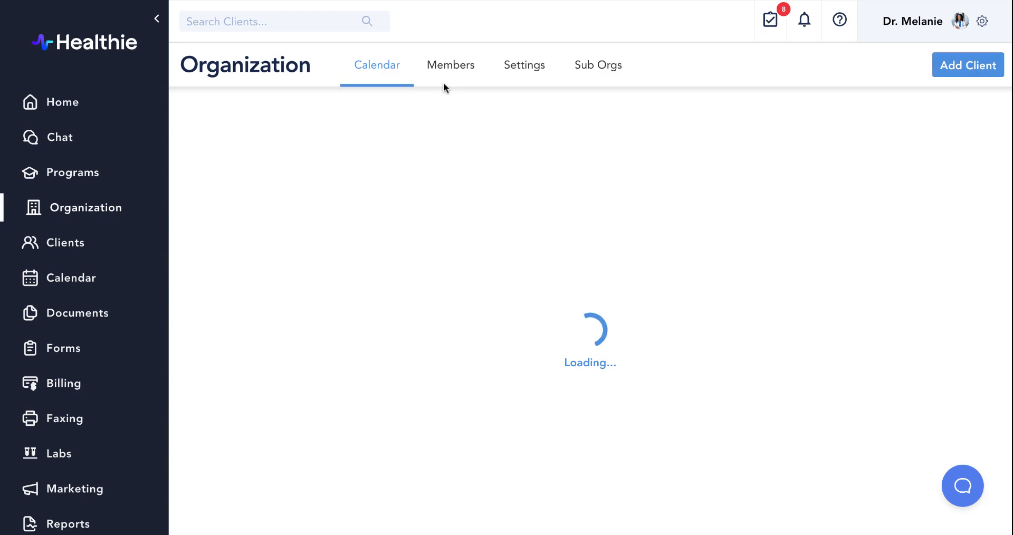
click(446, 70)
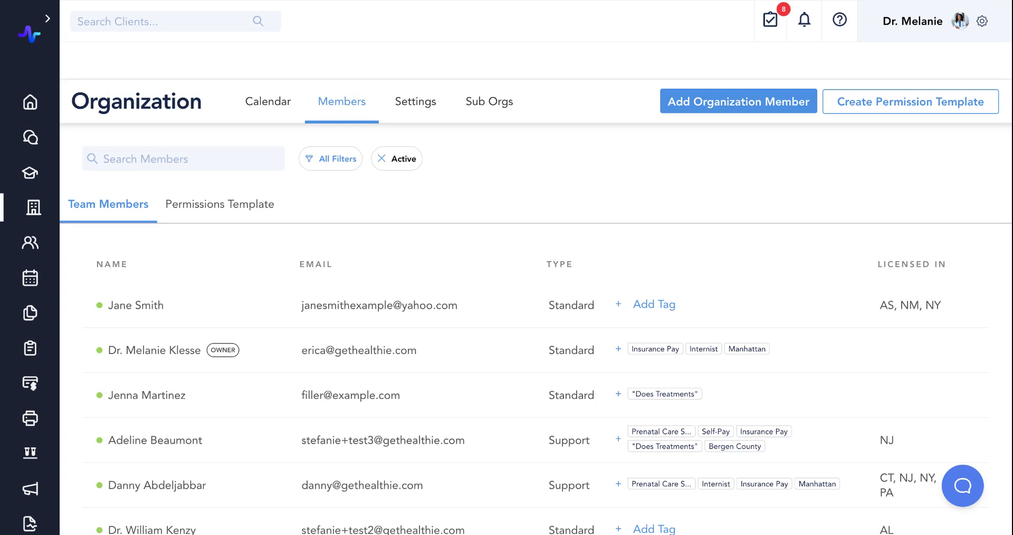
click(736, 103)
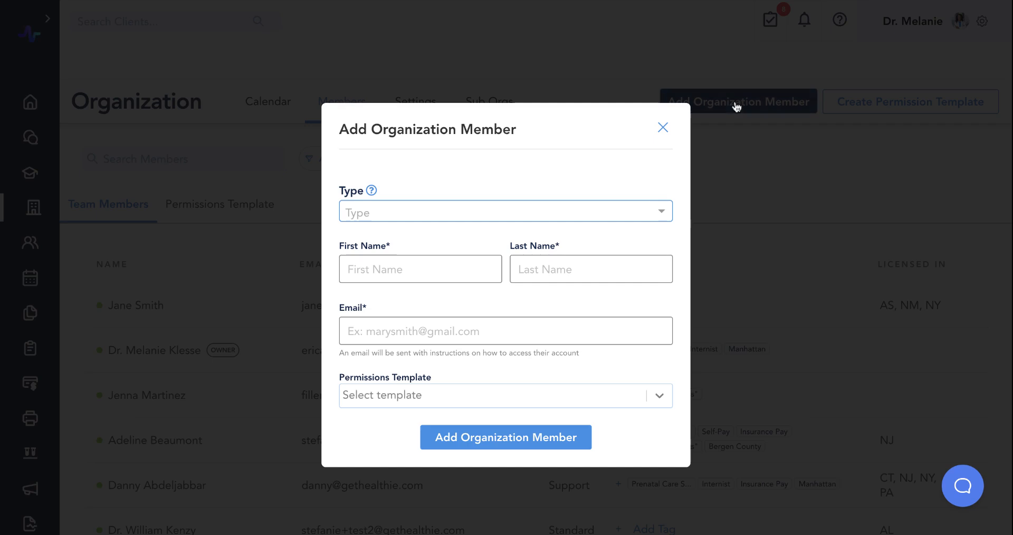
Add a Standard type organization member with the person's first name, last name and e-mail, leaving the permissions template unselected
click(577, 215)
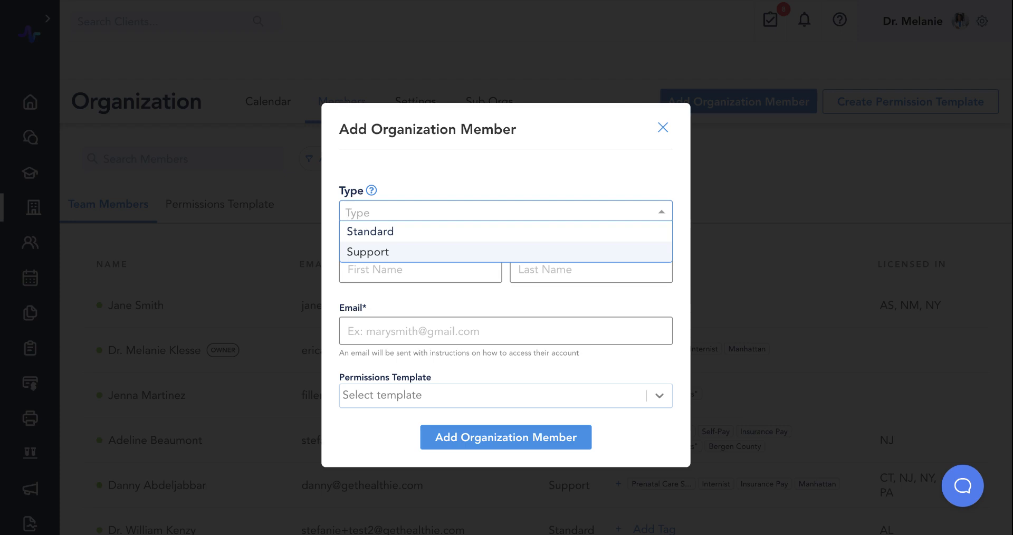
click(388, 232)
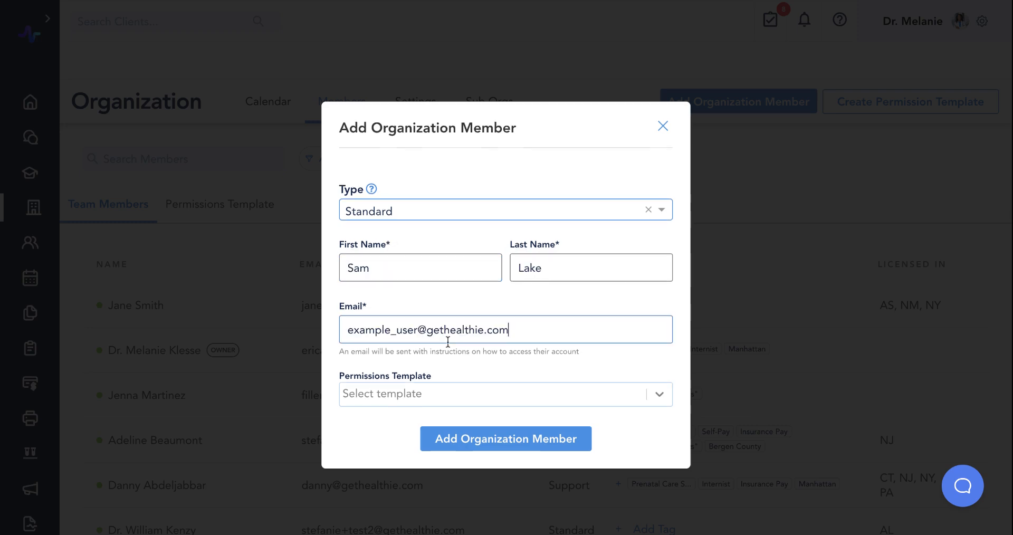
click(450, 394)
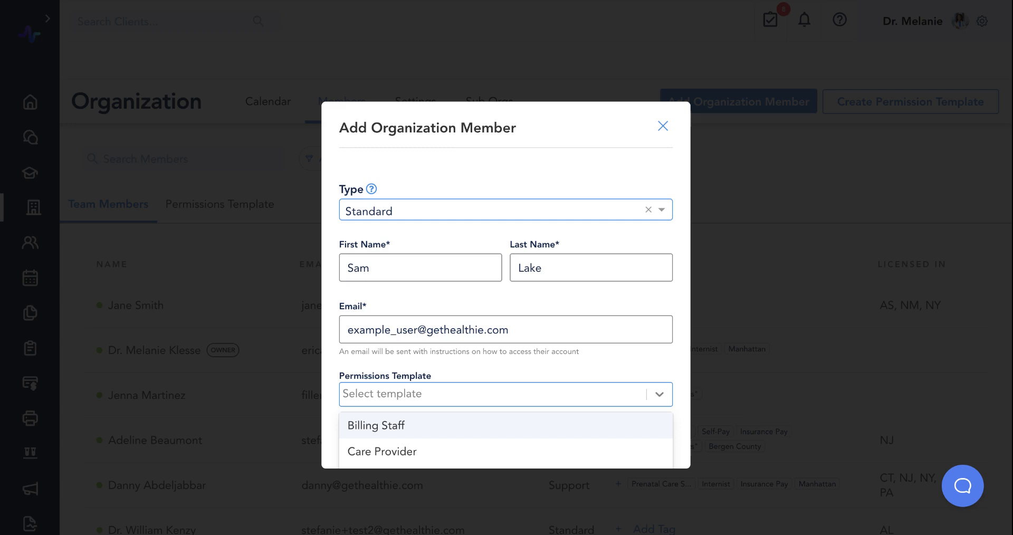
key(Escape)
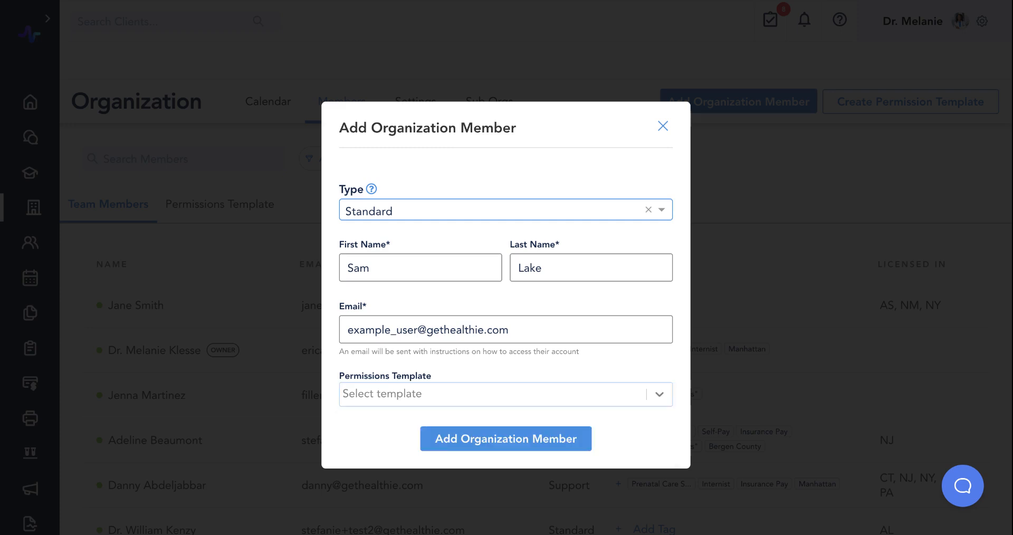
click(481, 445)
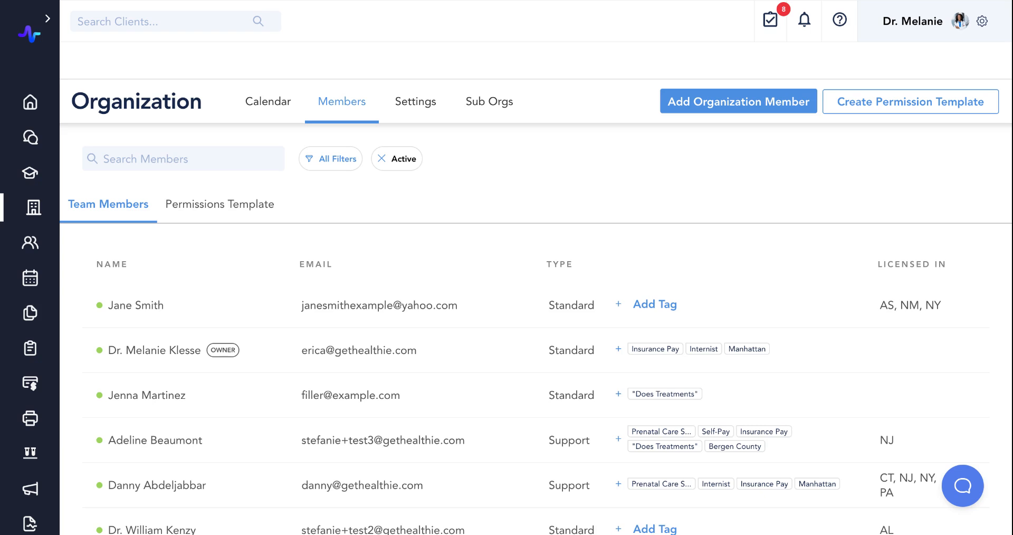
Open the newly added member's permission settings and make the member an administrator of the organization
scroll(784, 293, down, 10)
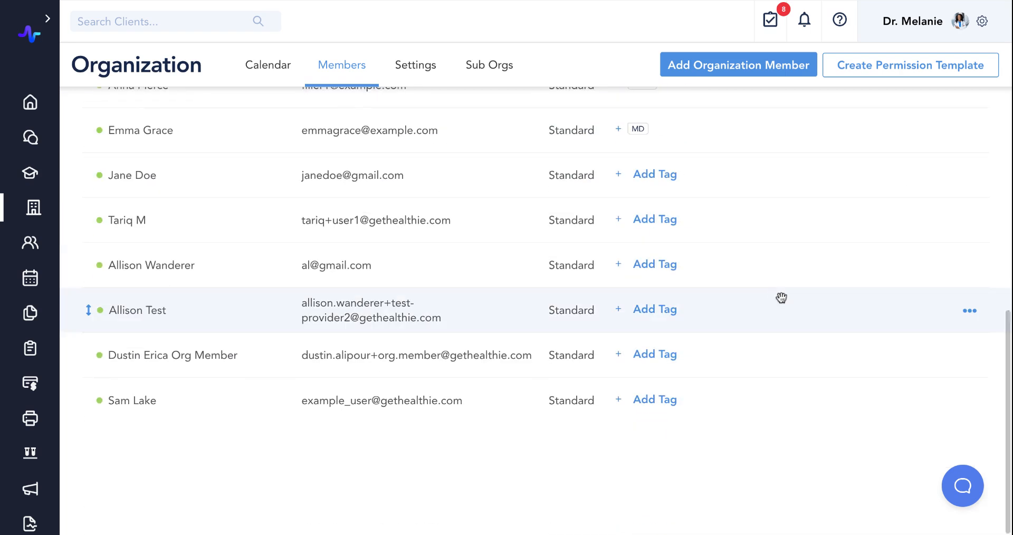
click(970, 401)
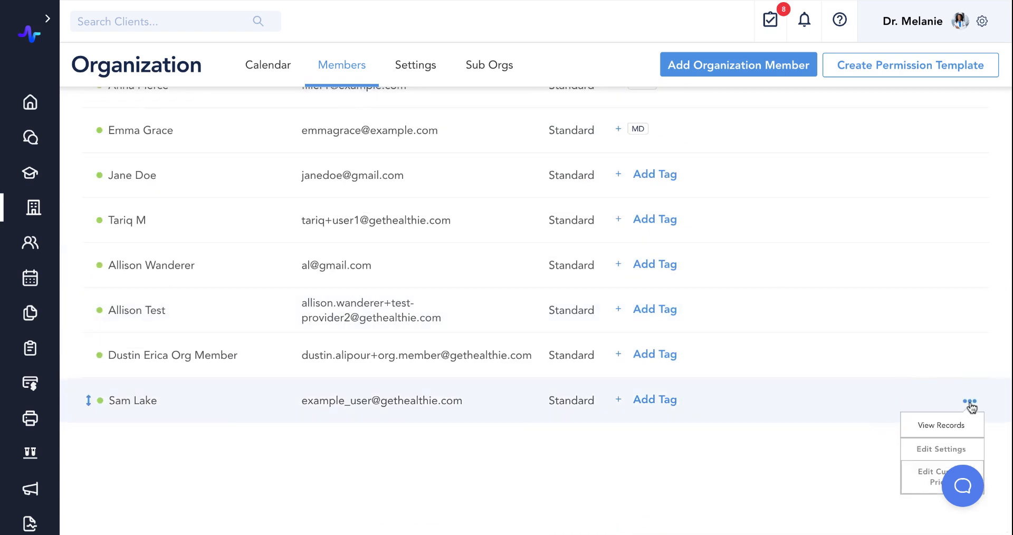
click(919, 449)
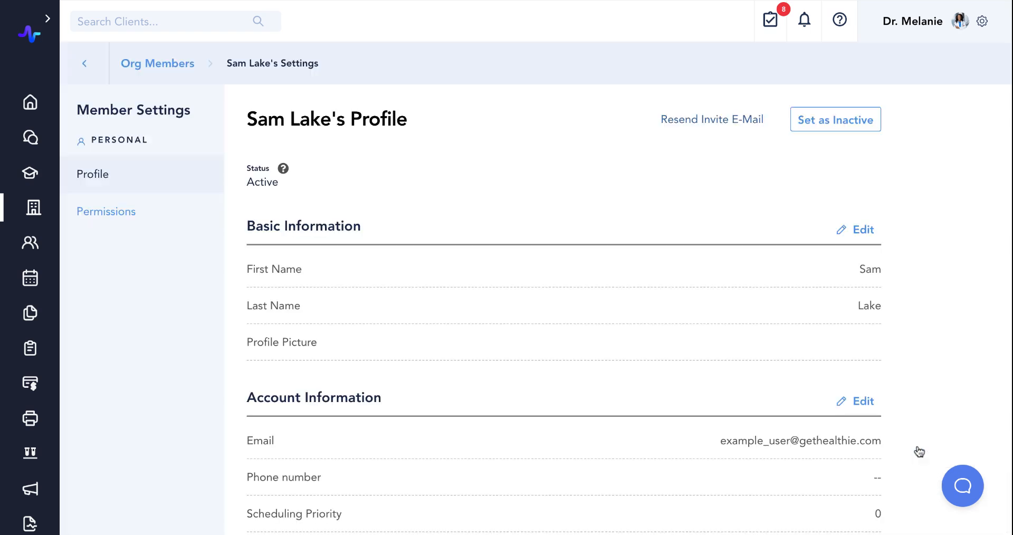
click(132, 216)
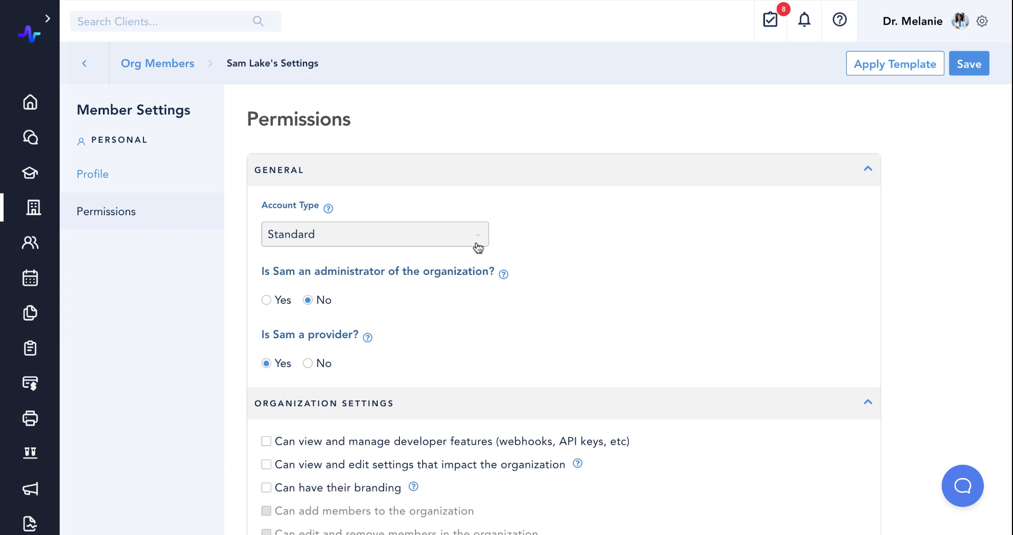
scroll(478, 247, down, 2)
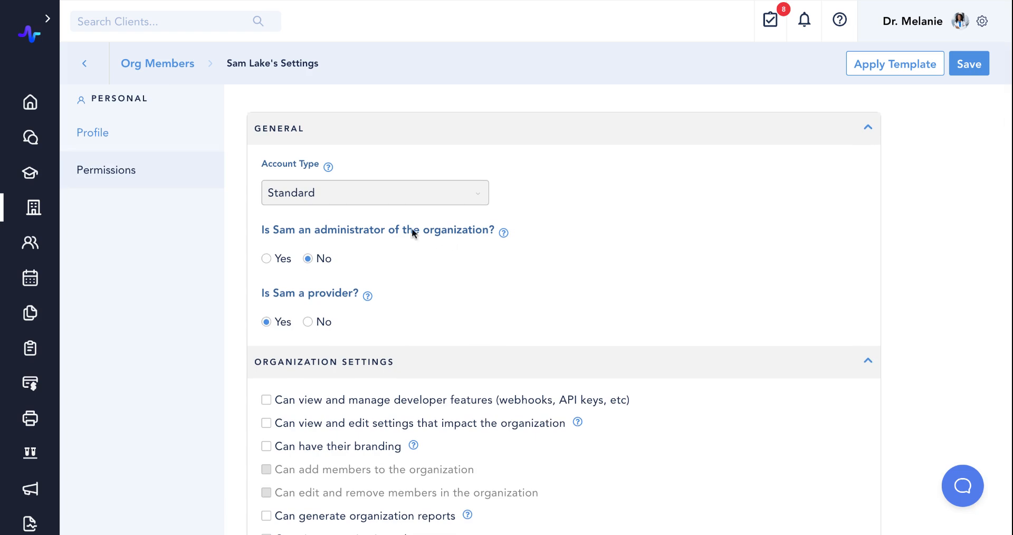
click(280, 260)
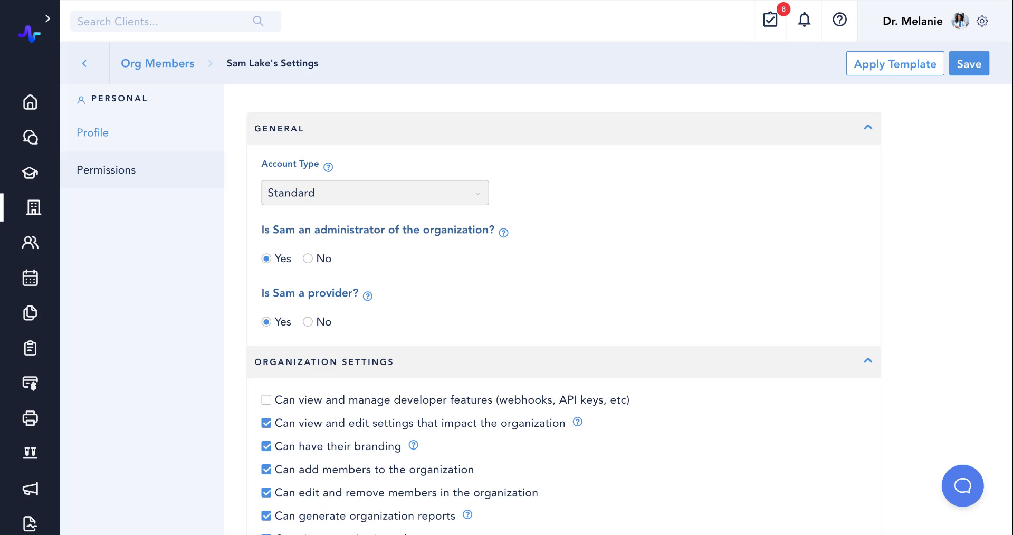
Review the member's permissions in every category, from organization settings, clients and billing through charting, faxing, labs and shared organization resources
scroll(479, 315, up, 2)
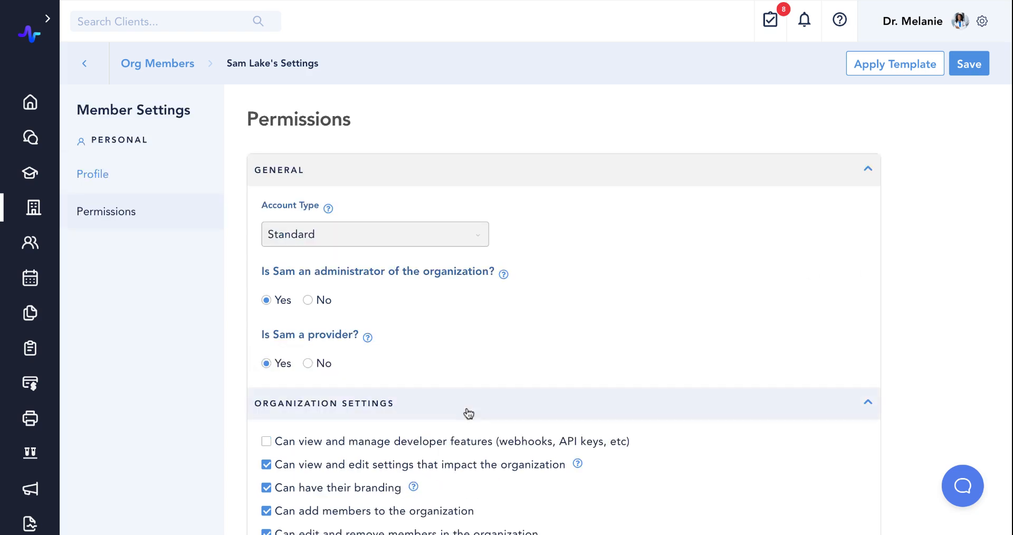
scroll(468, 413, down, 5)
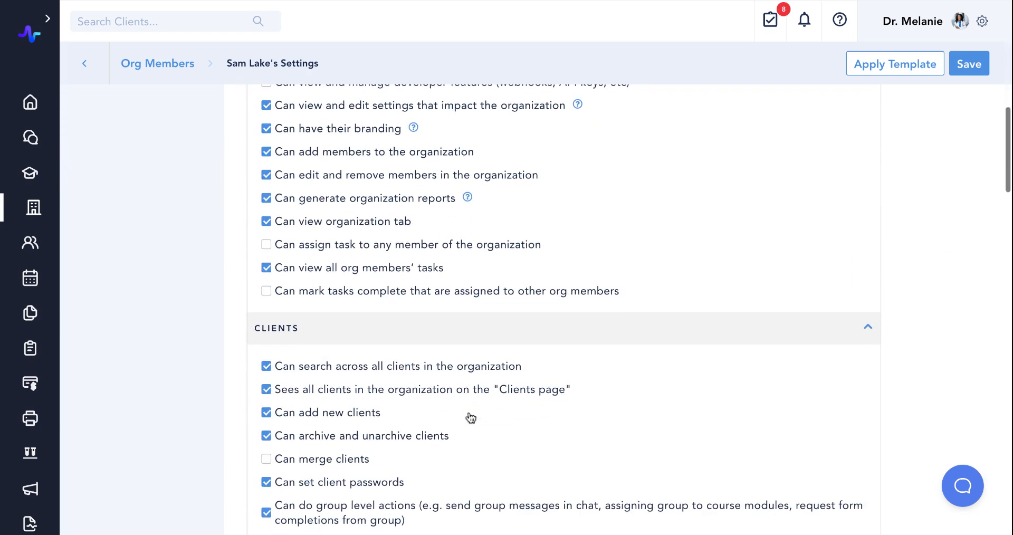
scroll(384, 349, down, 4)
scroll(383, 340, down, 1)
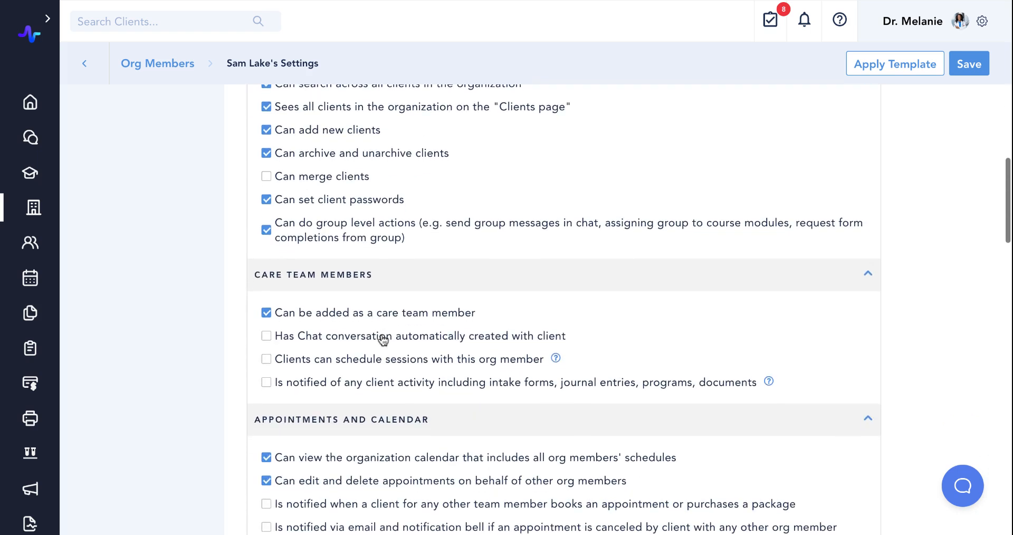
scroll(393, 272, down, 3)
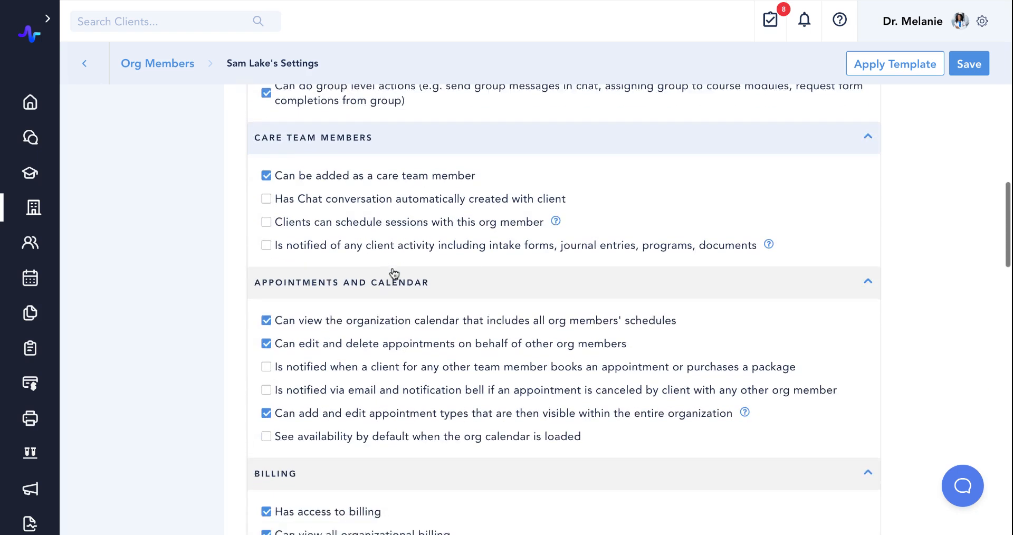
scroll(392, 258, down, 4)
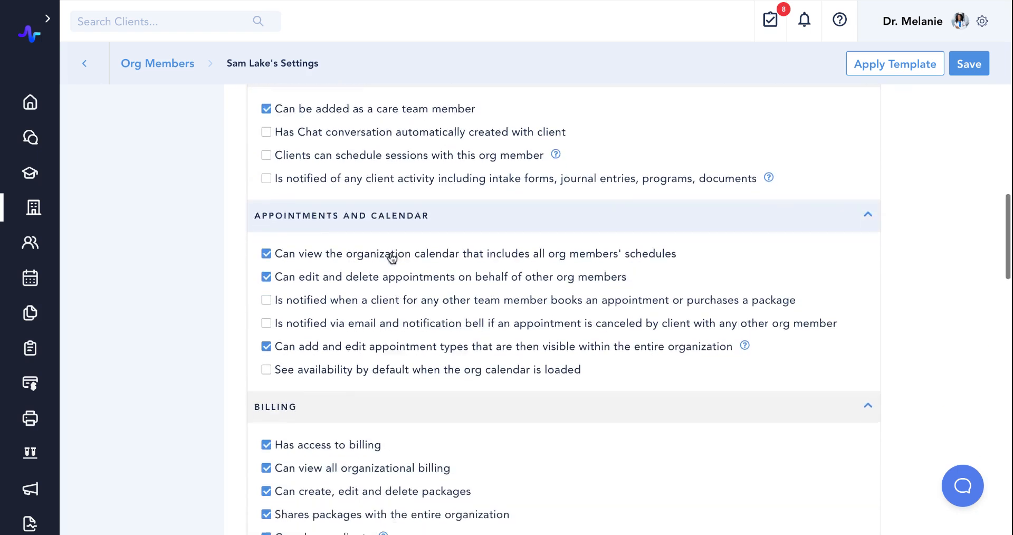
scroll(388, 248, down, 6)
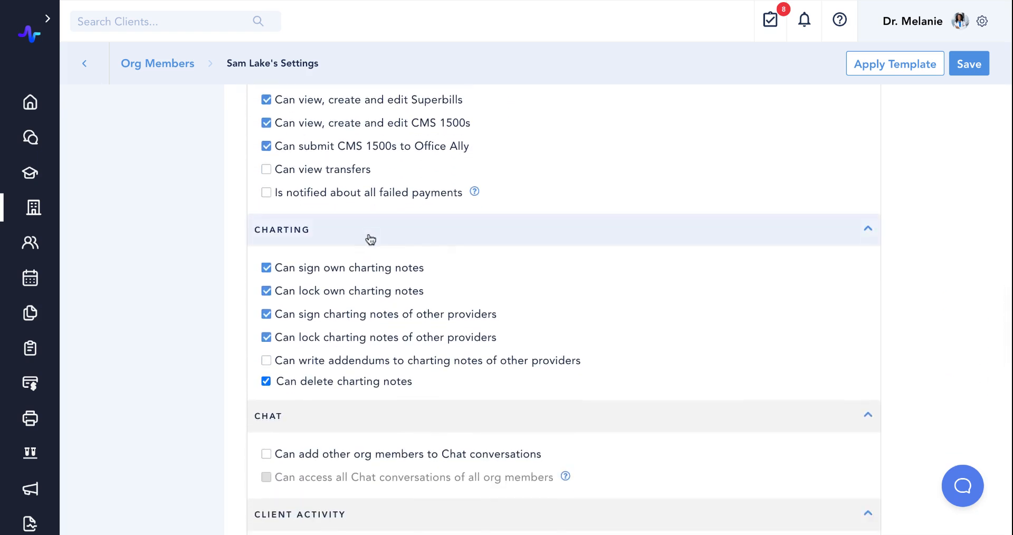
scroll(370, 243, down, 3)
scroll(373, 272, down, 2)
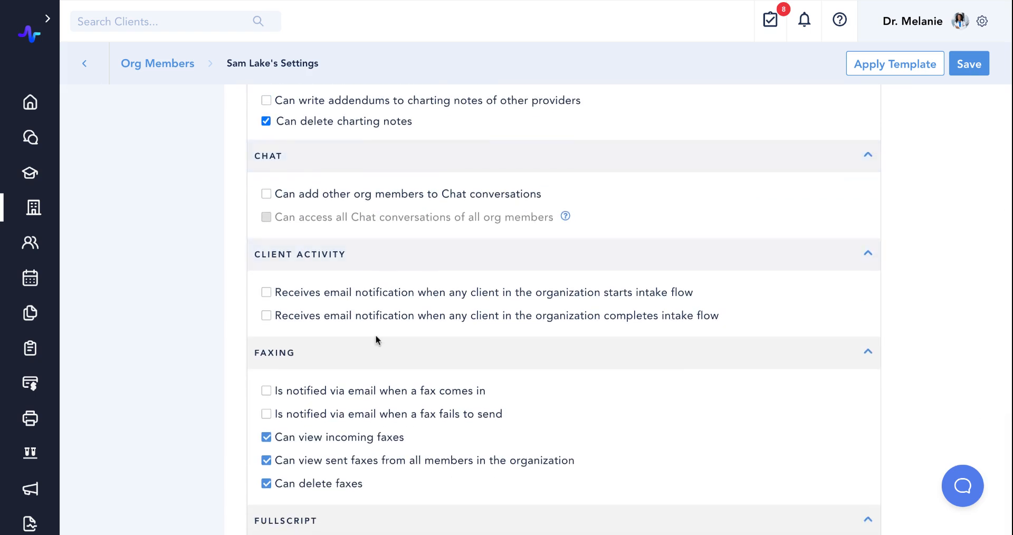
scroll(388, 369, down, 6)
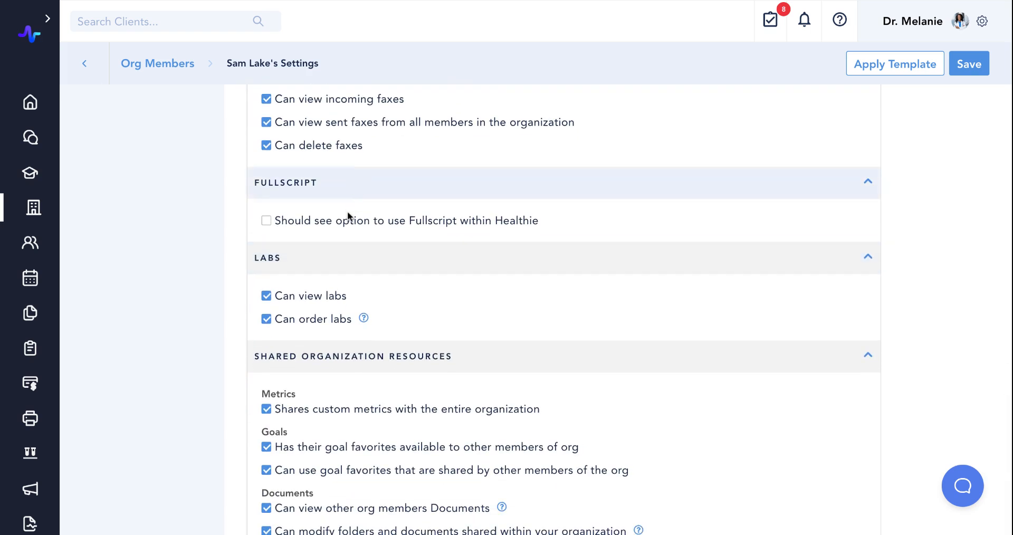
scroll(367, 367, down, 2)
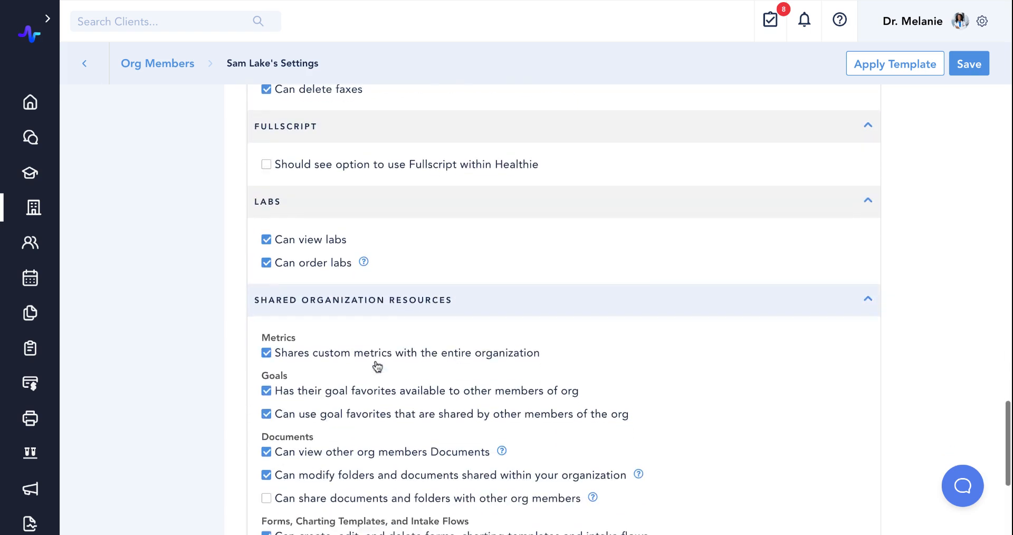
scroll(375, 262, down, 4)
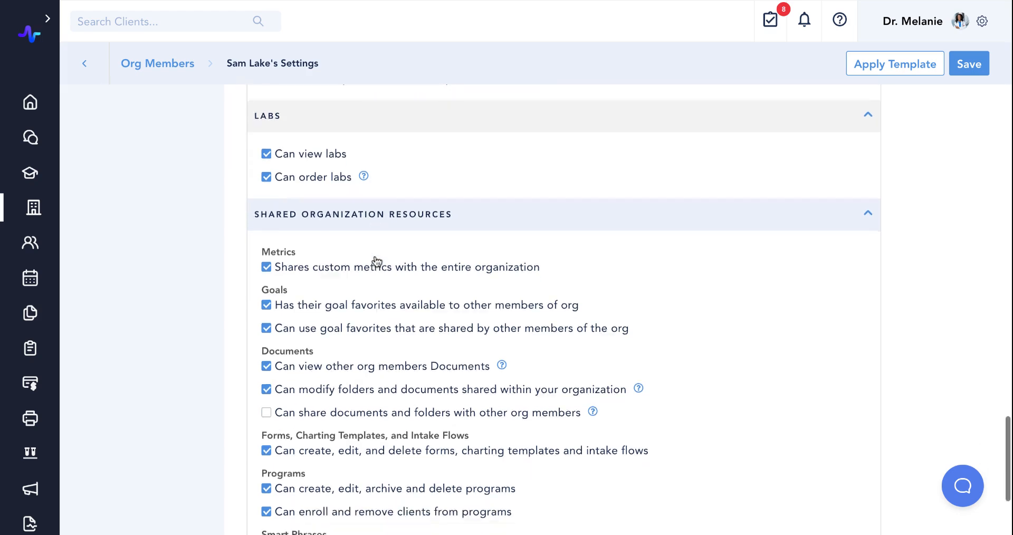
scroll(375, 262, up, 3)
scroll(376, 262, up, 1)
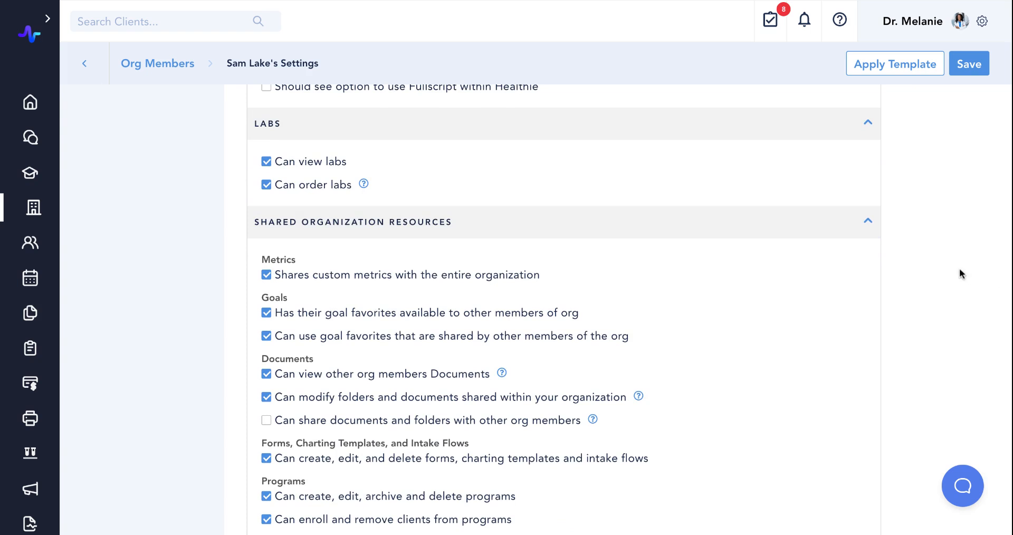
scroll(959, 268, up, 4)
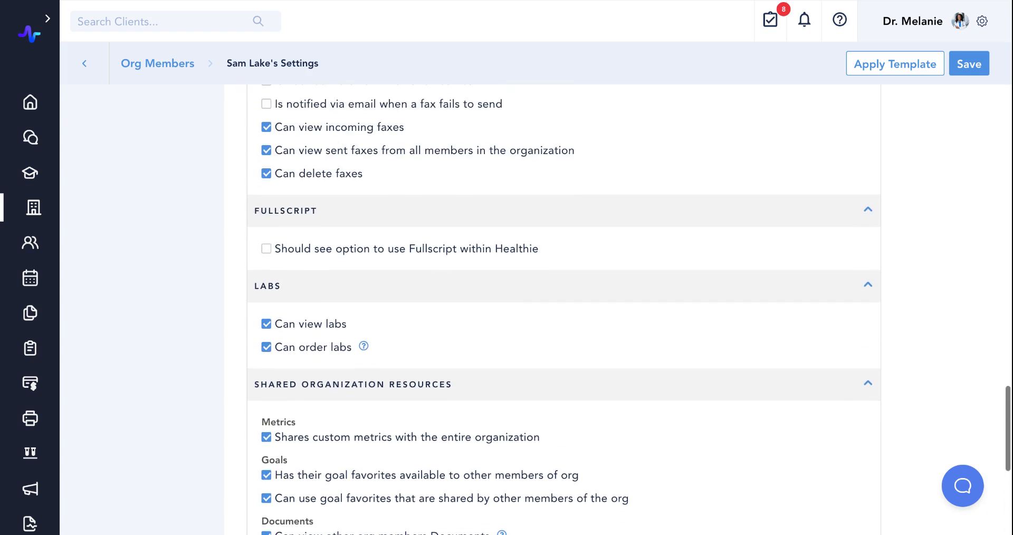
scroll(564, 310, up, 2)
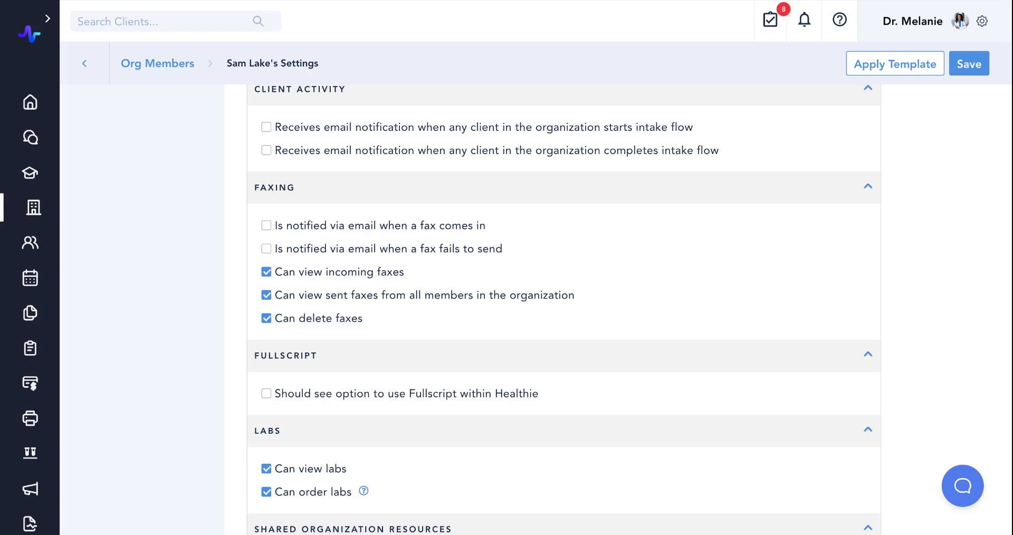
scroll(563, 310, up, 7)
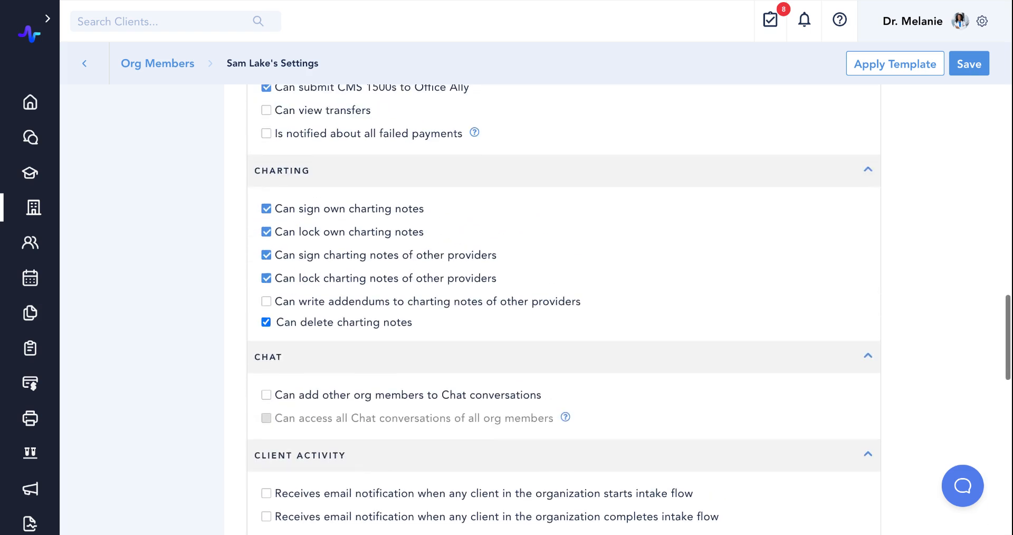
scroll(564, 312, up, 7)
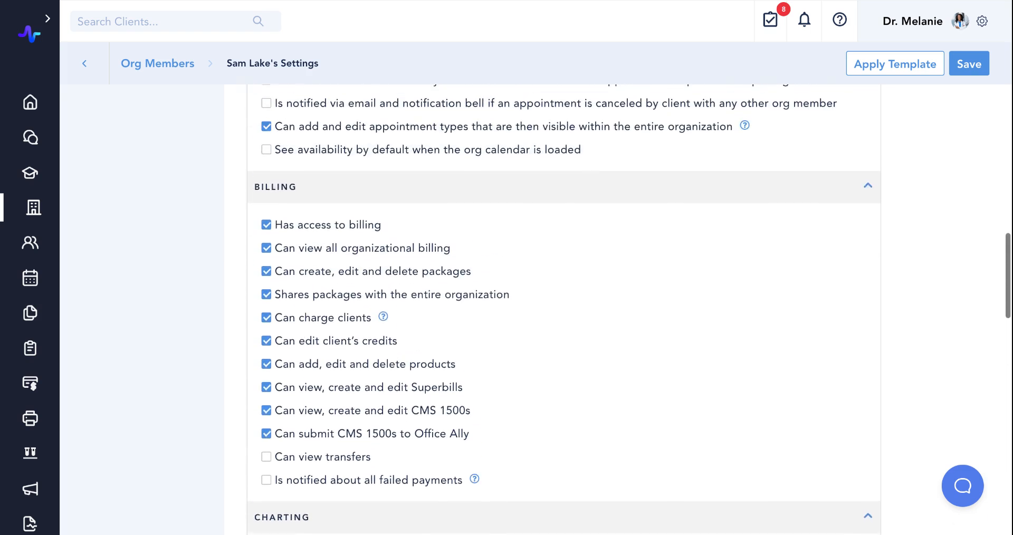
scroll(564, 309, up, 3)
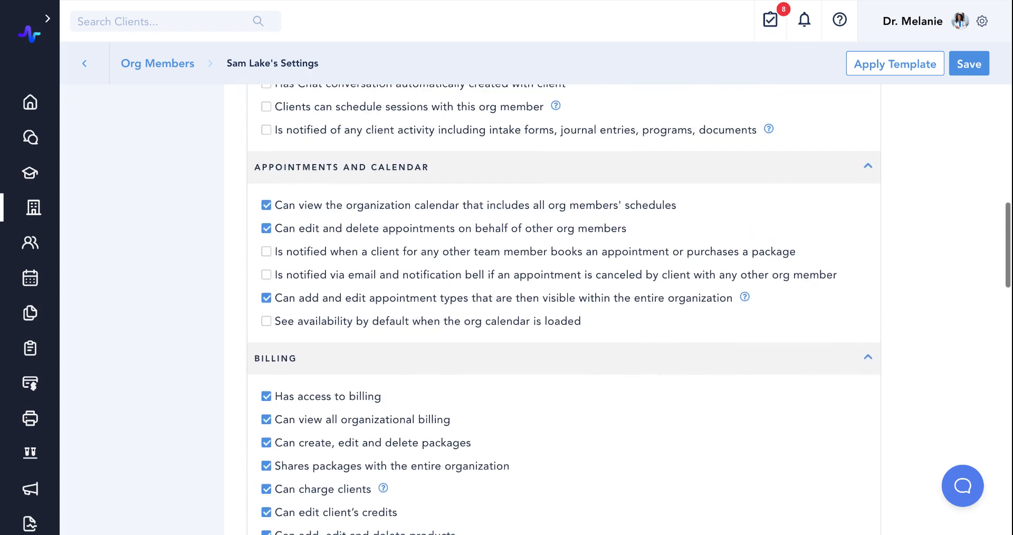
scroll(563, 310, up, 7)
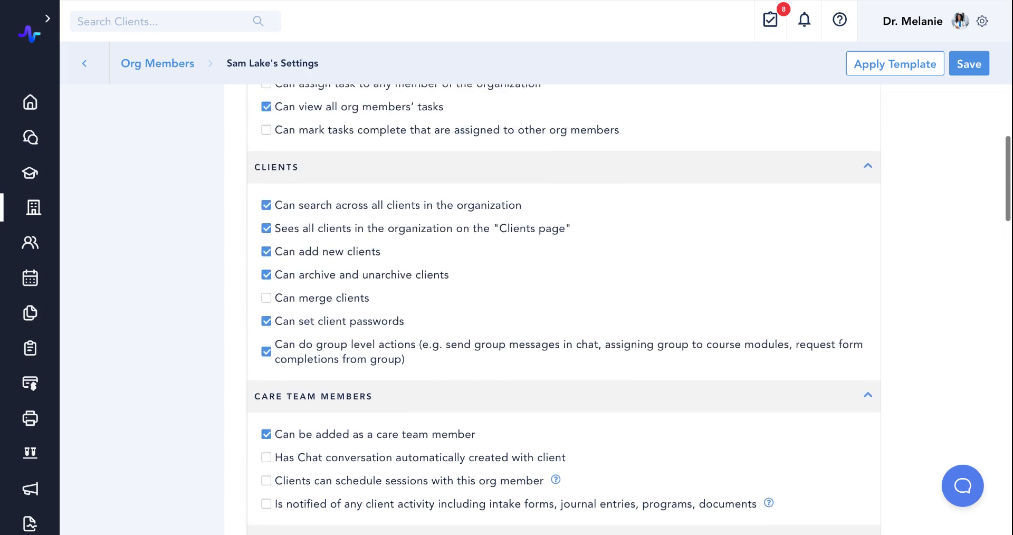
scroll(564, 310, up, 10)
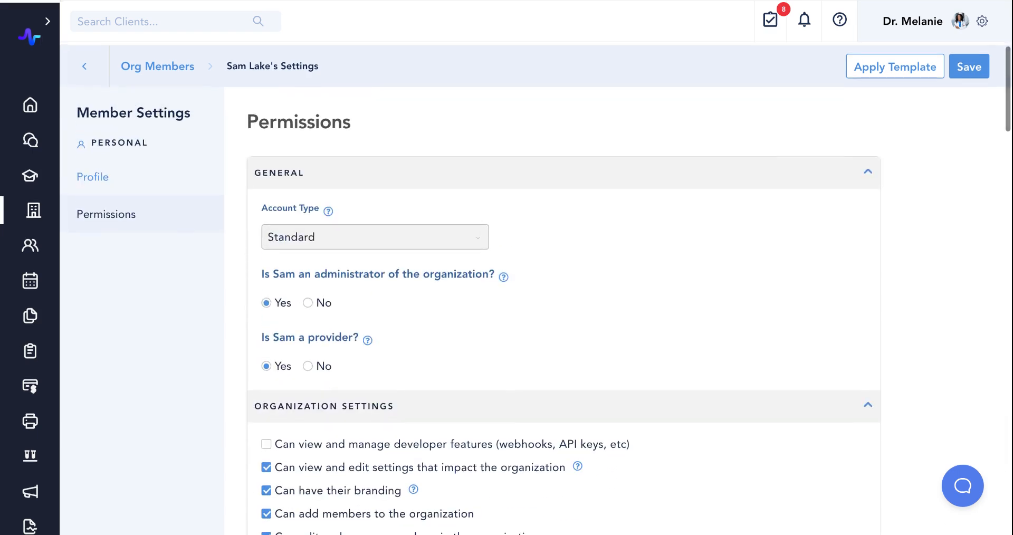
Save the member's updated permissions and dismiss the notification
click(967, 70)
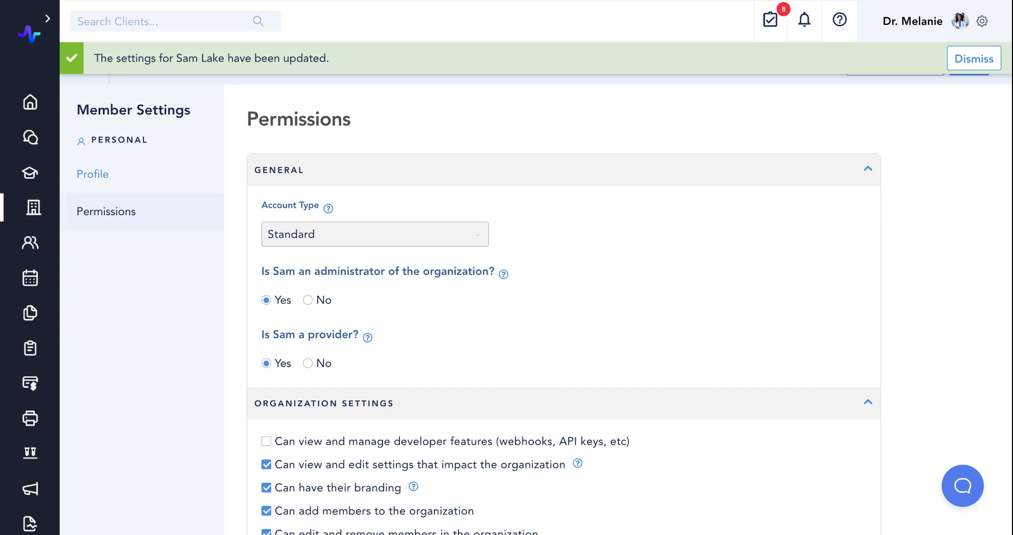
click(974, 59)
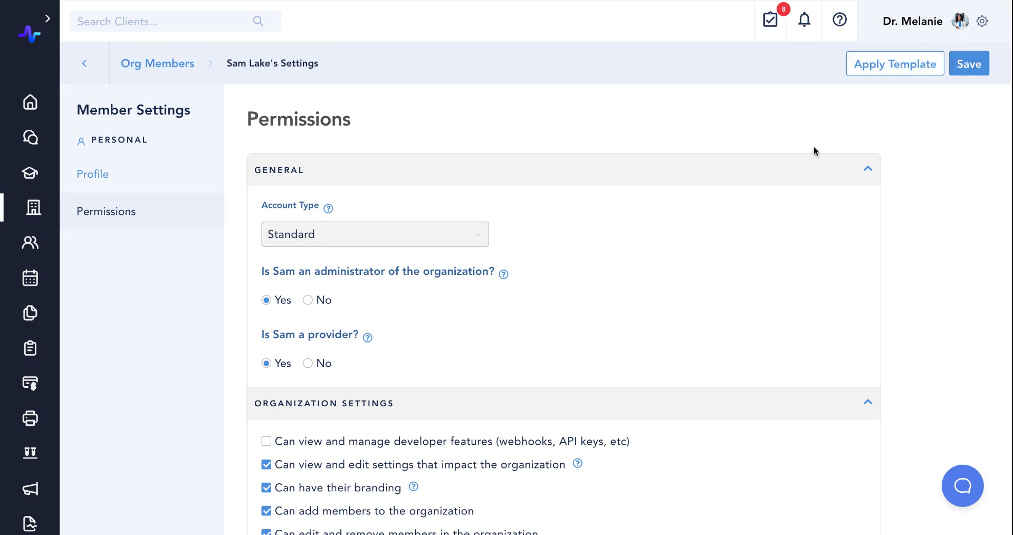
Go back to the organization's list of members
click(47, 19)
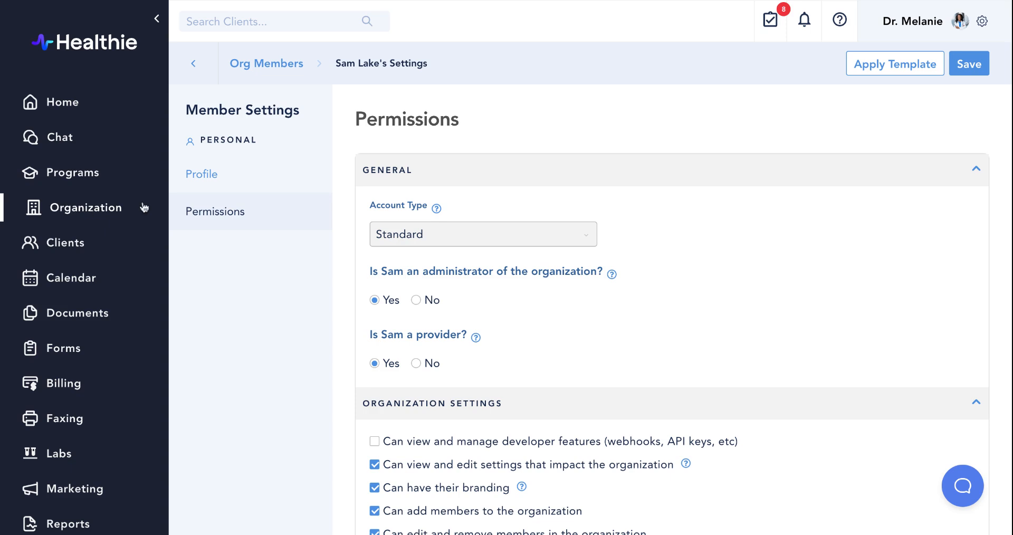
click(982, 20)
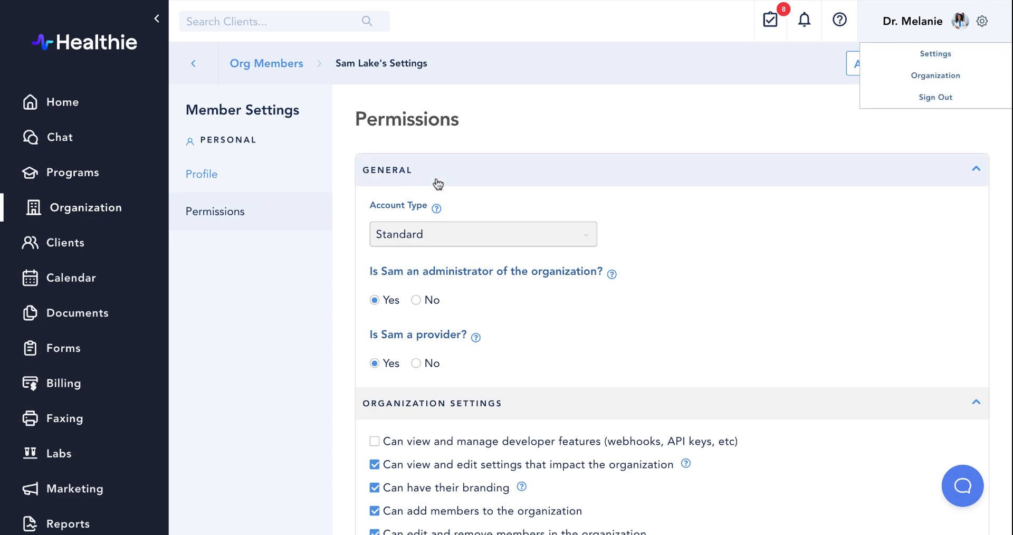
click(72, 206)
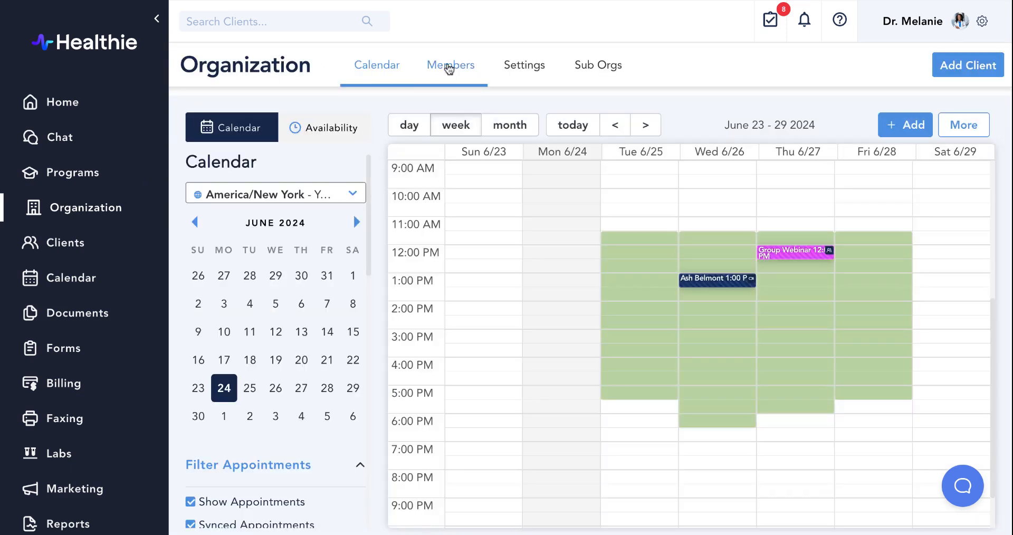
click(448, 67)
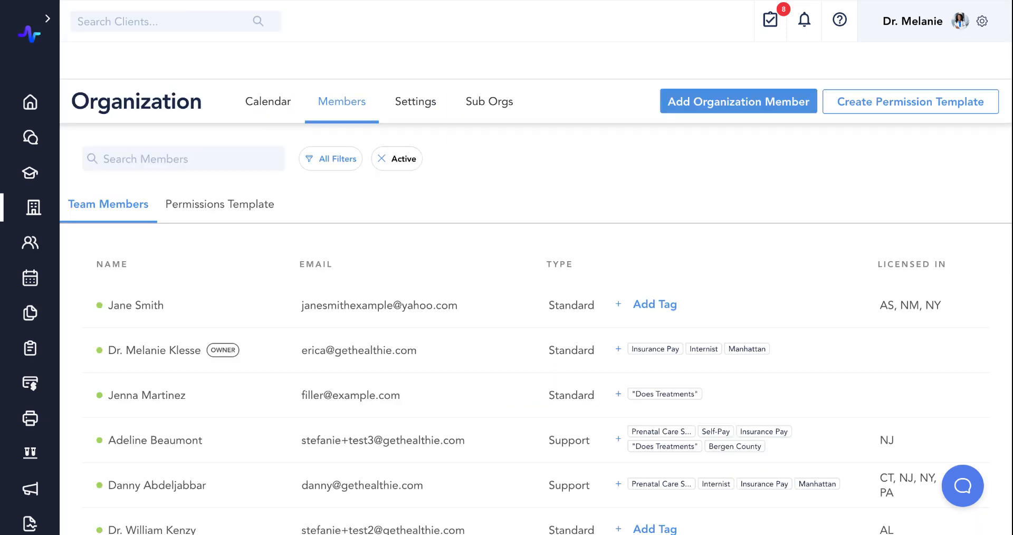
Create and save a permission template named Provider for Standard accounts, as a non-administrator provider, and dismiss the notification
click(932, 109)
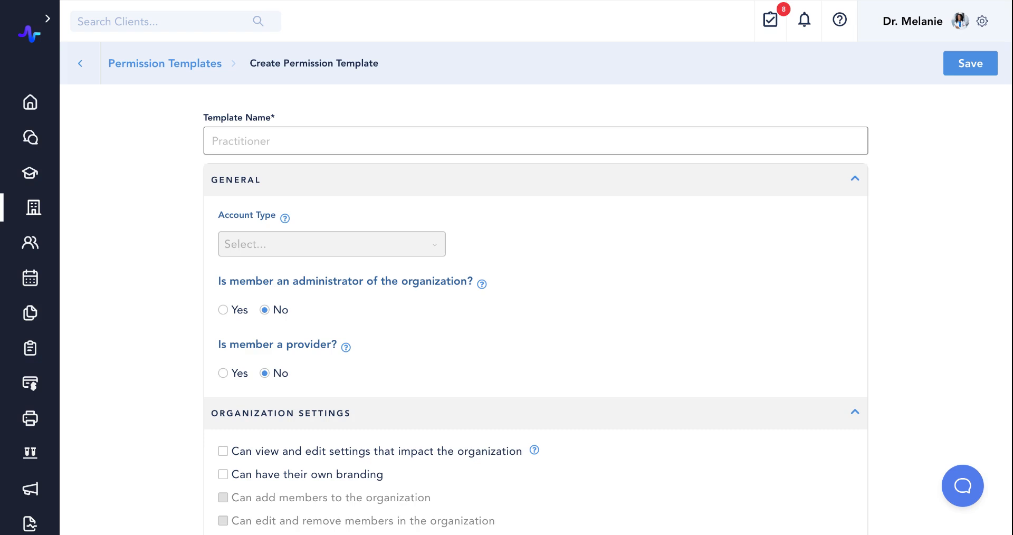
text(Provider)
scroll(166, 320, down, 3)
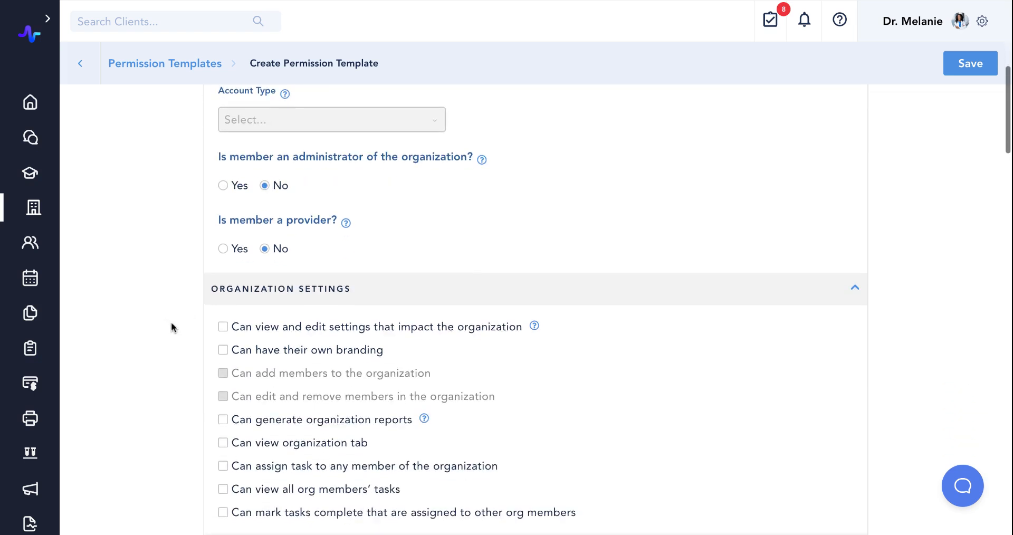
scroll(206, 348, down, 2)
scroll(317, 275, up, 5)
click(372, 247)
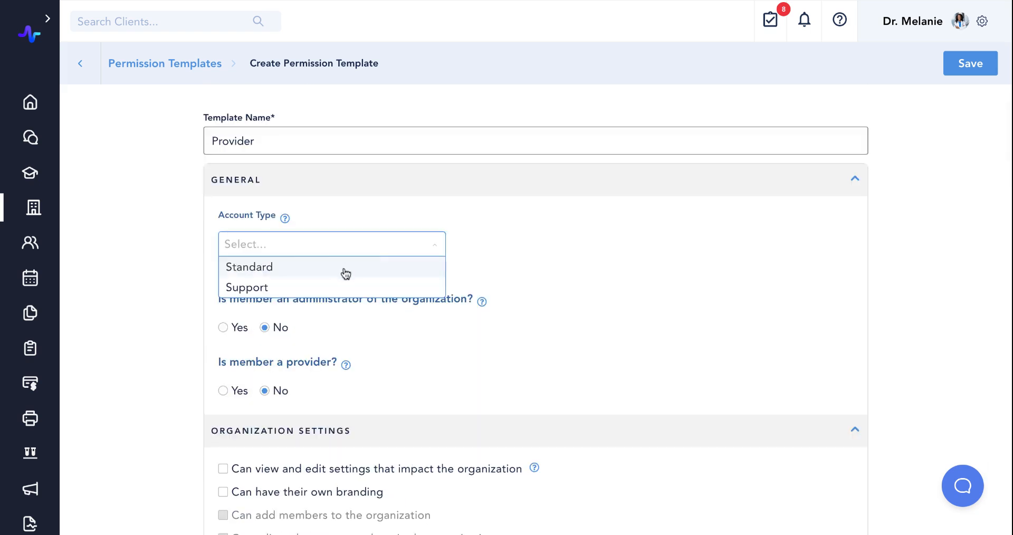
click(333, 288)
click(308, 250)
click(284, 270)
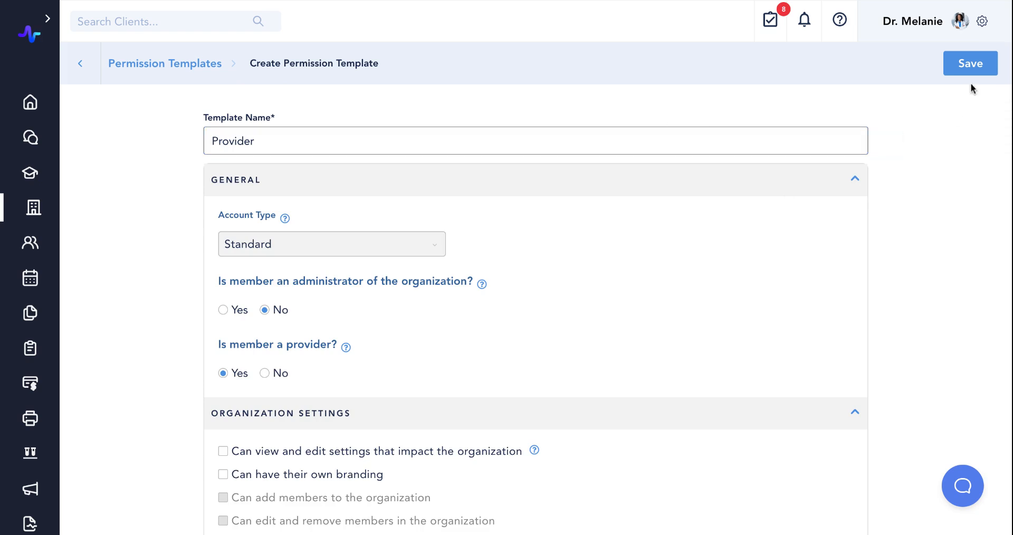
click(971, 64)
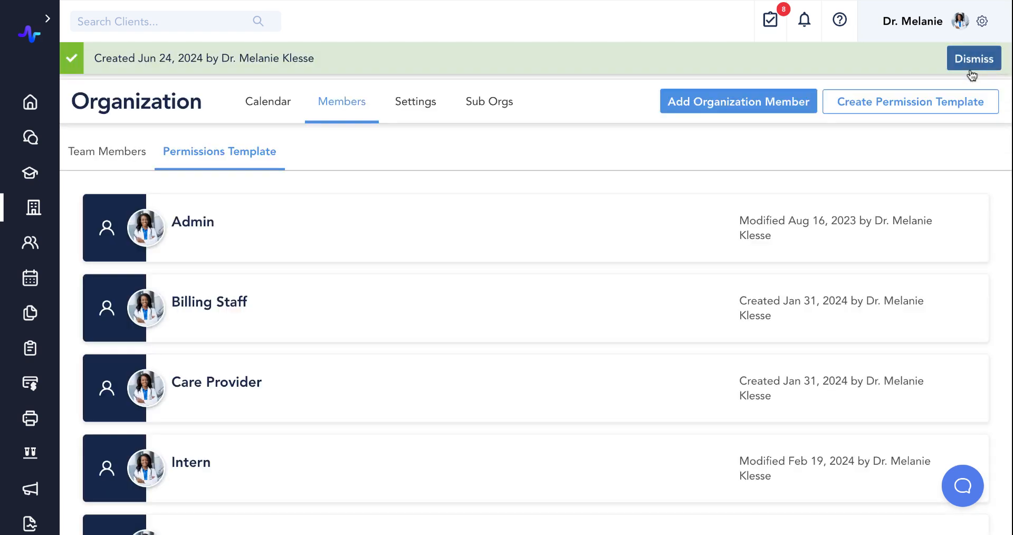
click(970, 63)
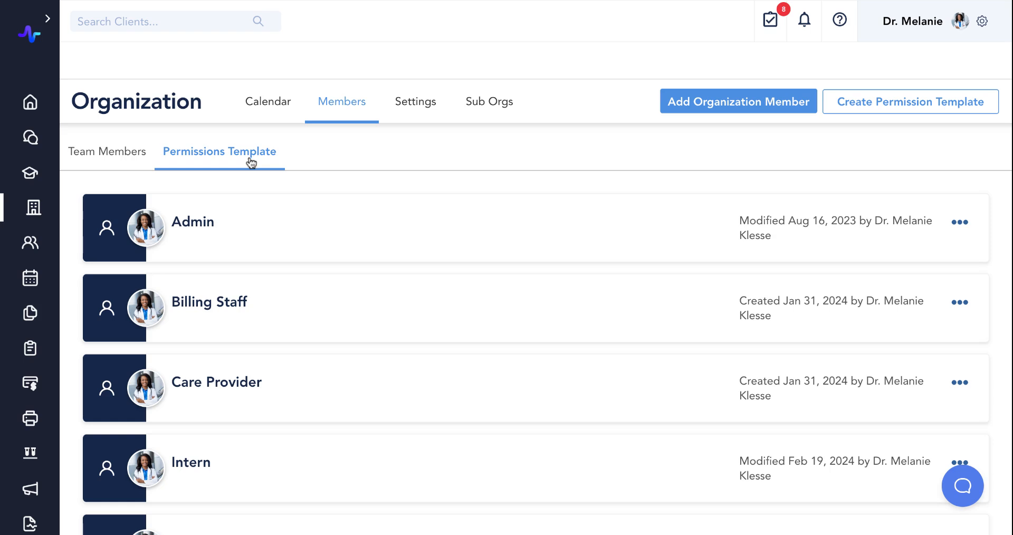
Check the actions available for the Admin template and look through the full list of permission templates
click(960, 222)
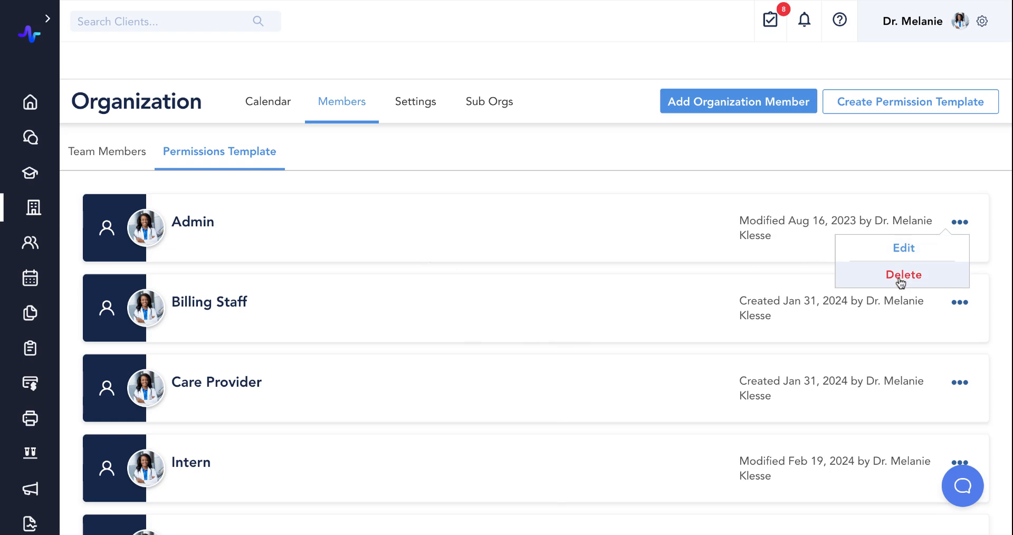
click(694, 210)
scroll(780, 432, down, 5)
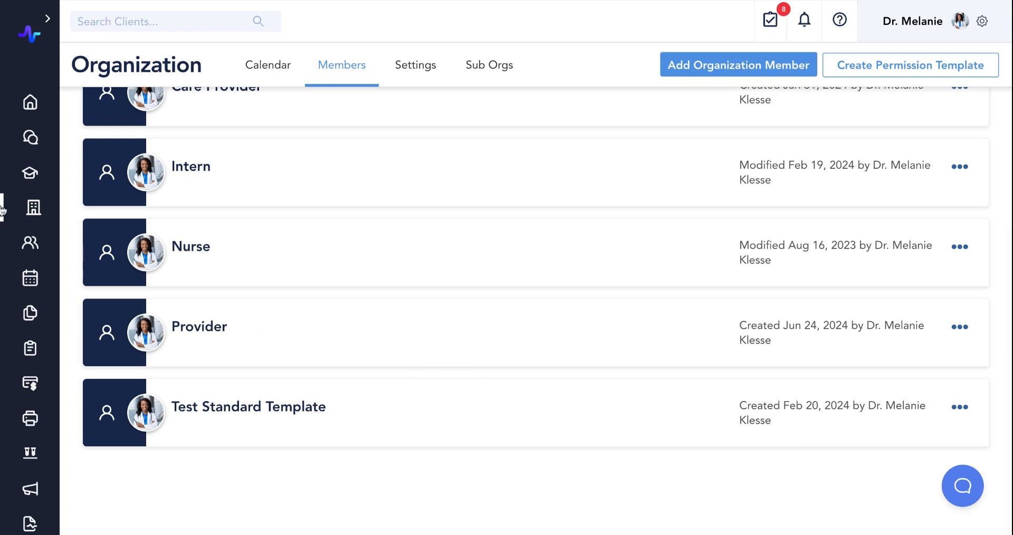
scroll(247, 131, up, 5)
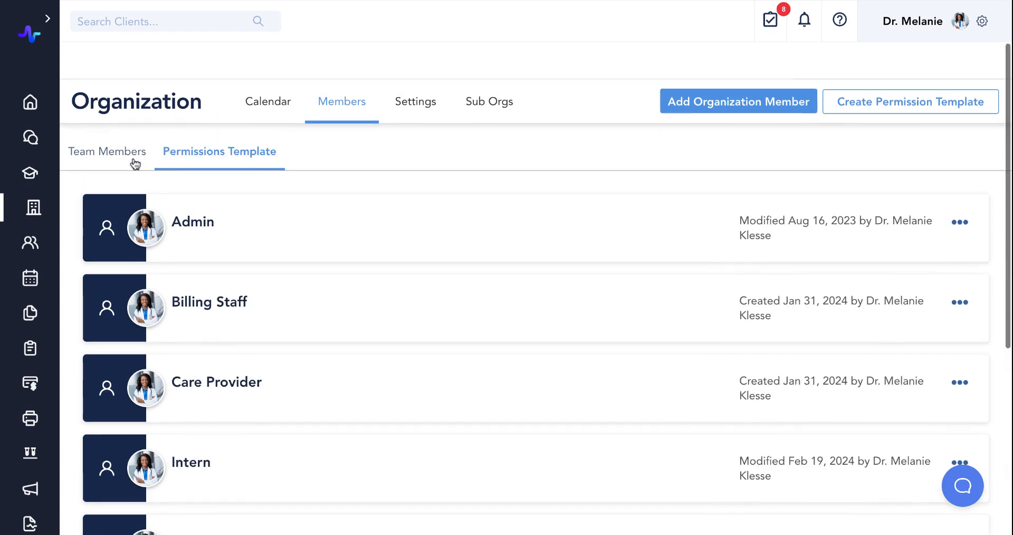
Among the team members, open the permission settings of the Standard member tagged only "Does Treatments"
click(112, 157)
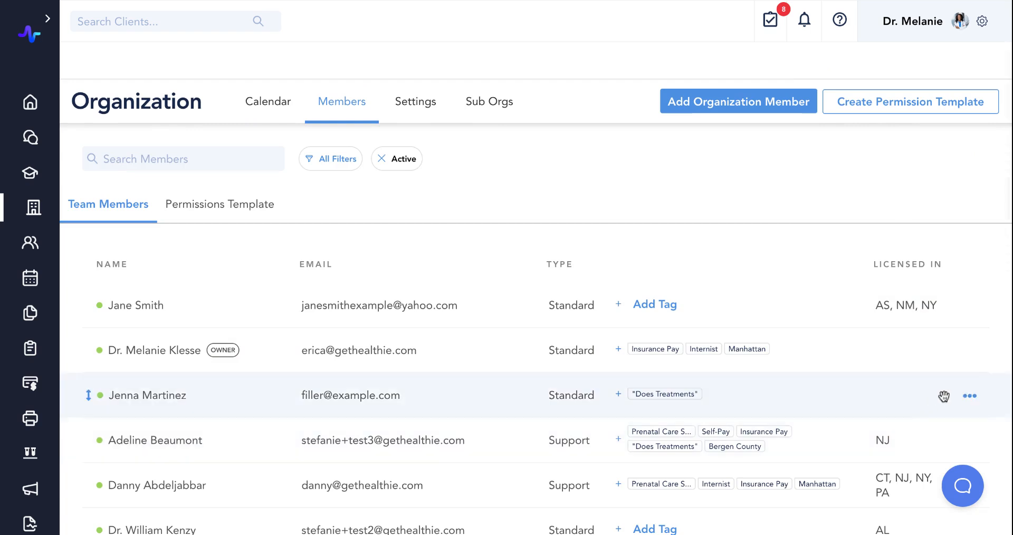
click(970, 396)
click(919, 440)
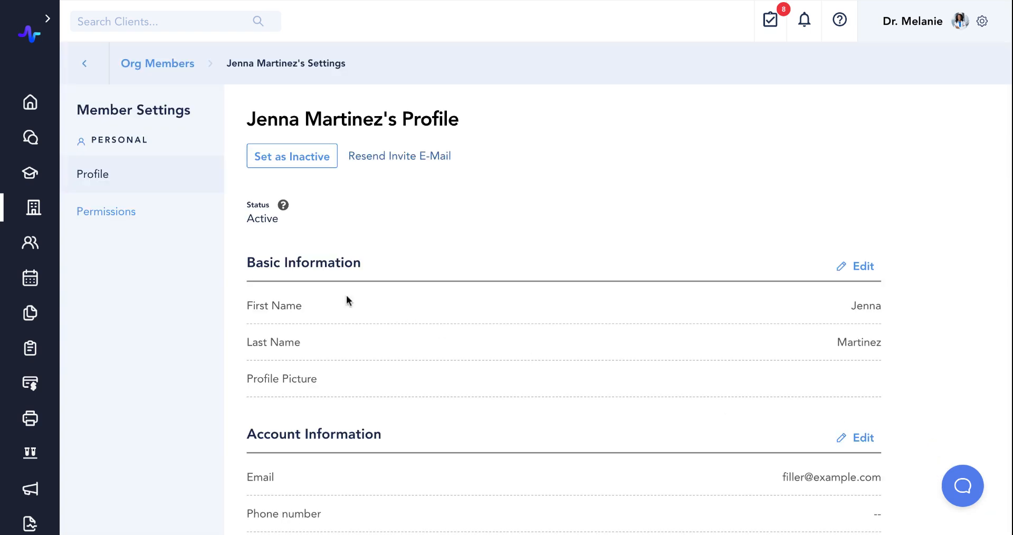
click(138, 218)
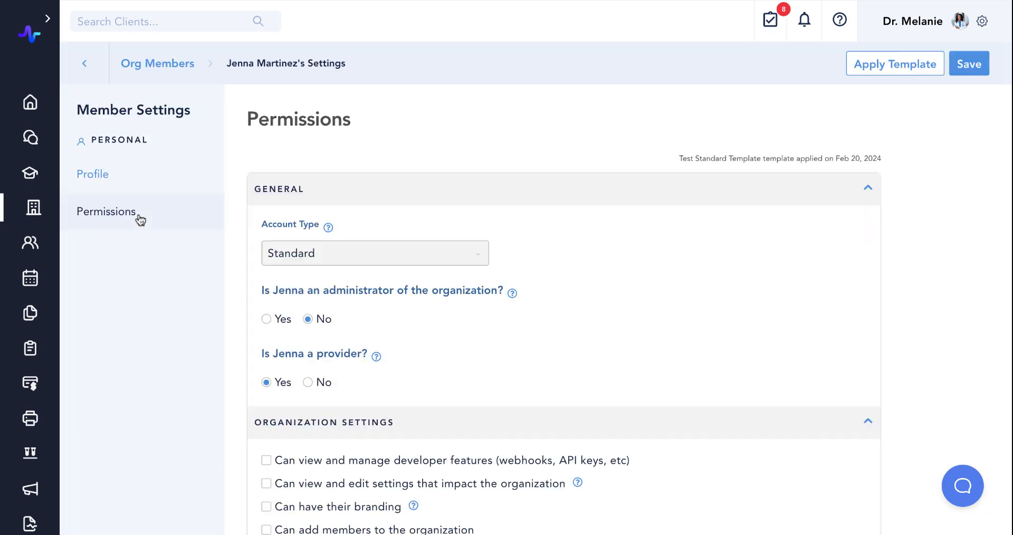
Apply the Provider template to this member, replacing the current permissions template, and dismiss the notification
click(889, 68)
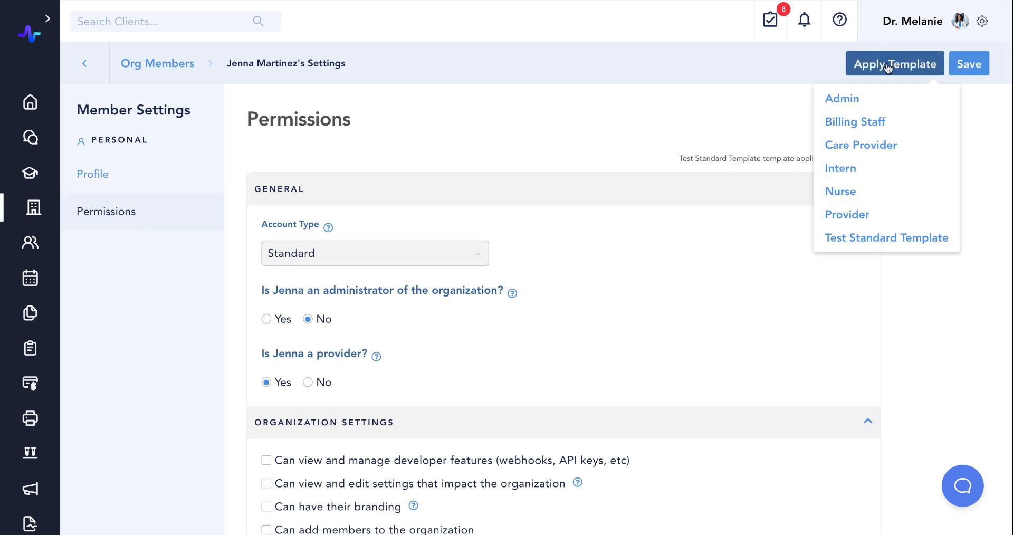
click(841, 216)
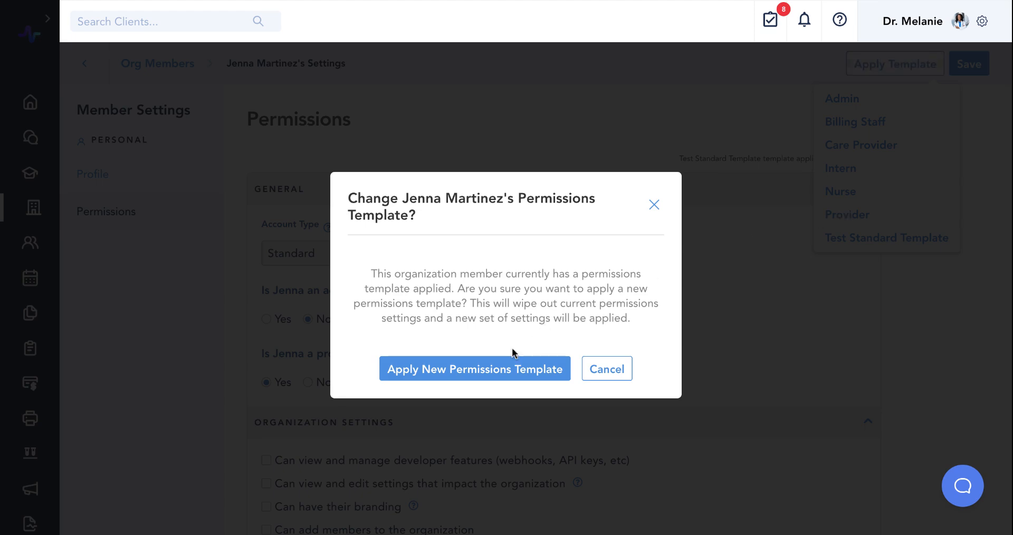
click(505, 374)
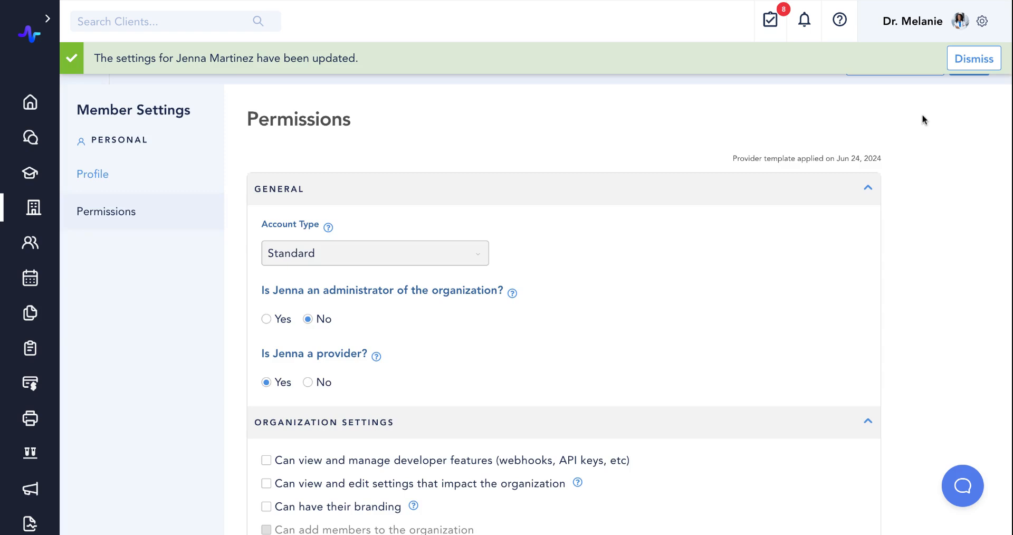
click(967, 62)
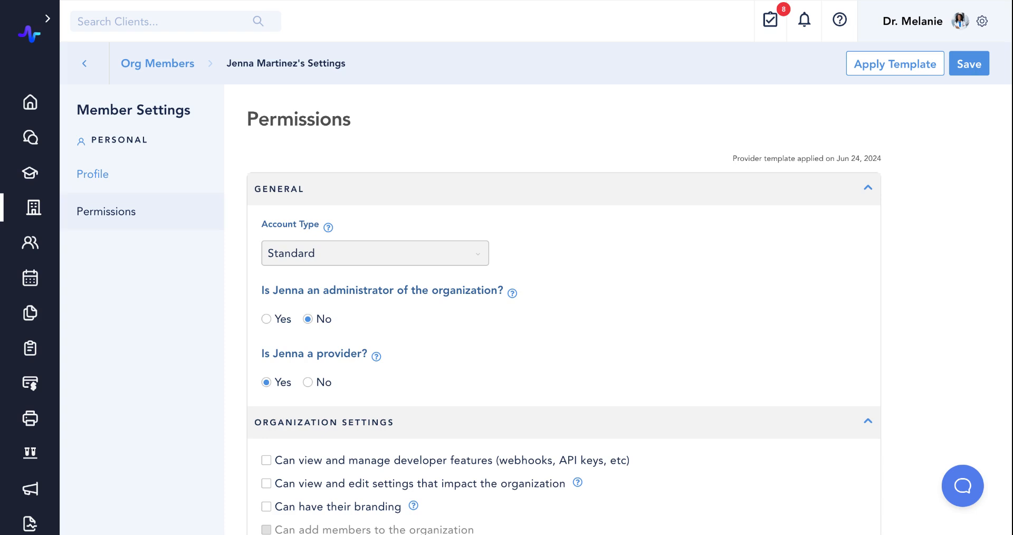
Open the settings of the newly added member at the end of the members list and set the member as inactive
click(158, 65)
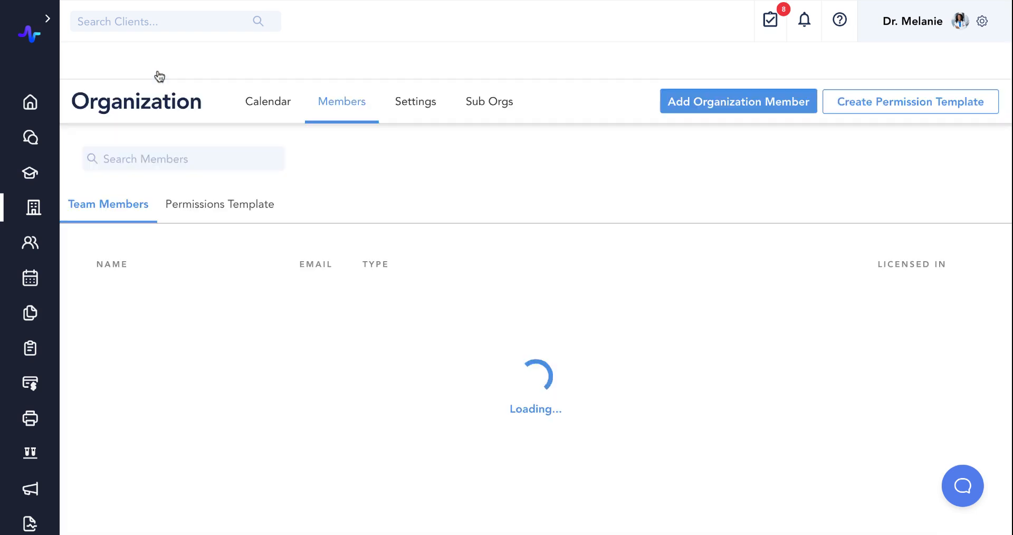
scroll(441, 310, down, 8)
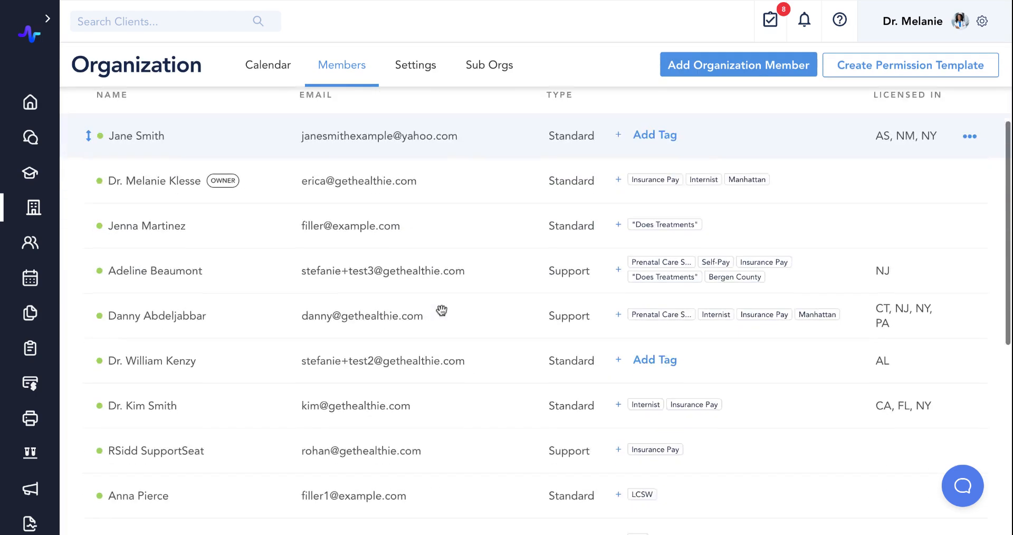
scroll(441, 312, down, 3)
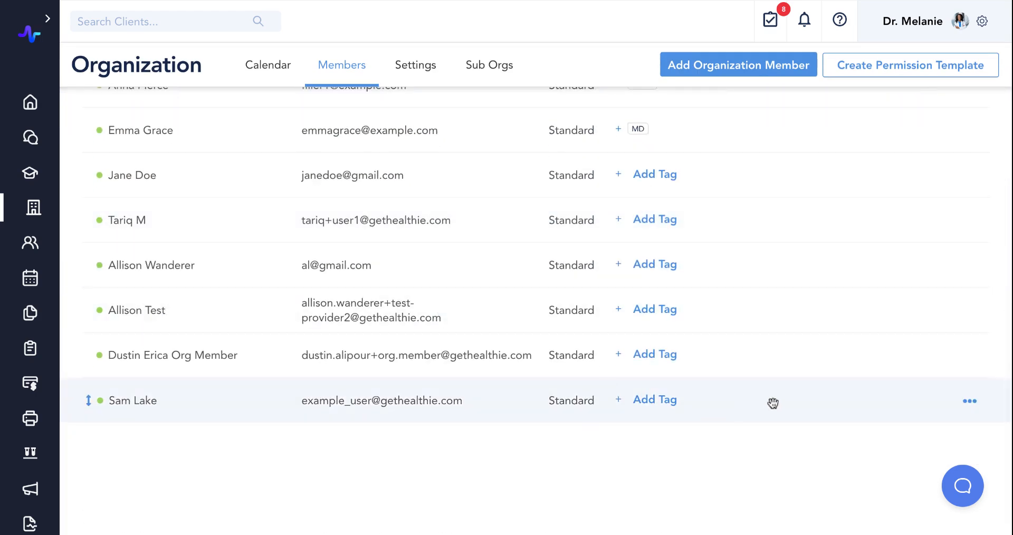
click(970, 402)
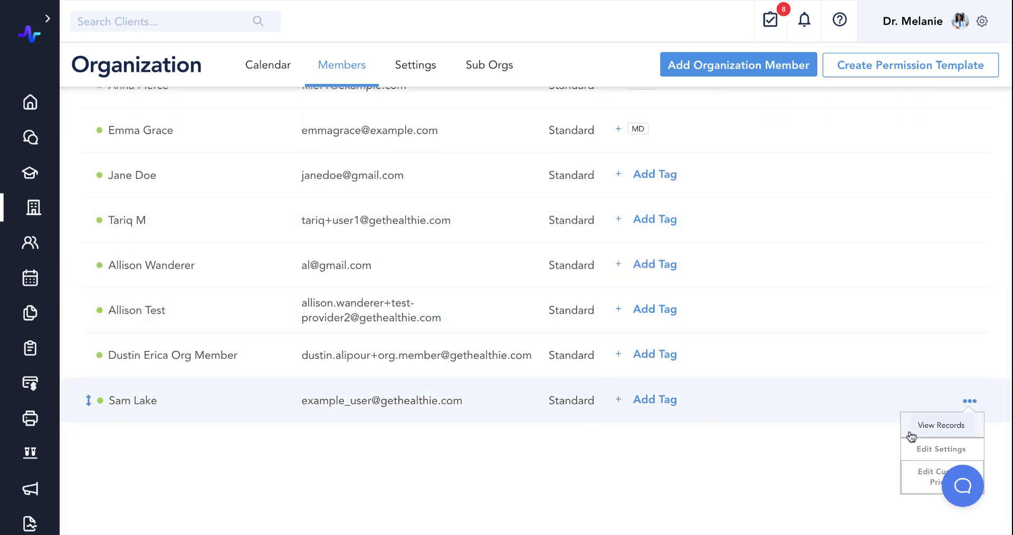
click(922, 449)
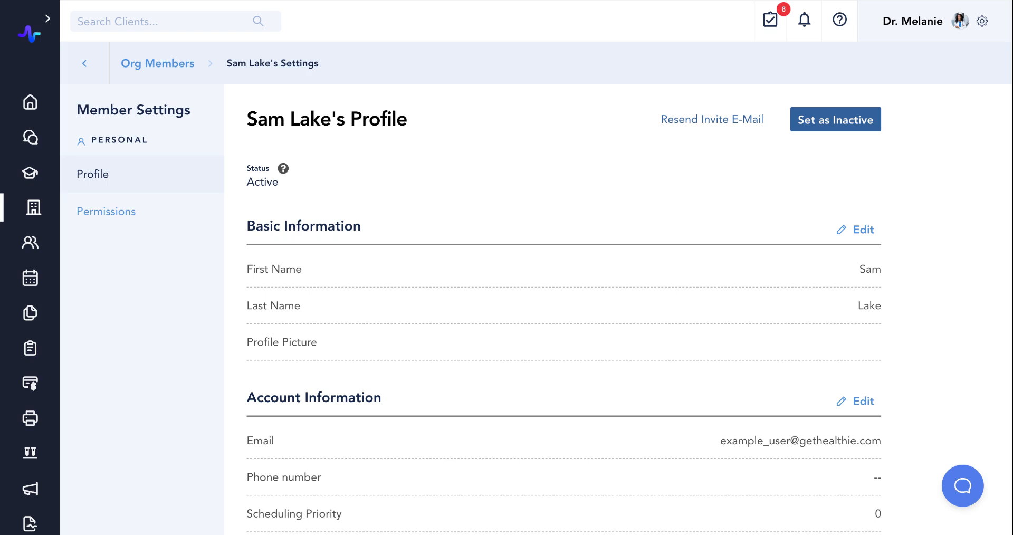
click(827, 125)
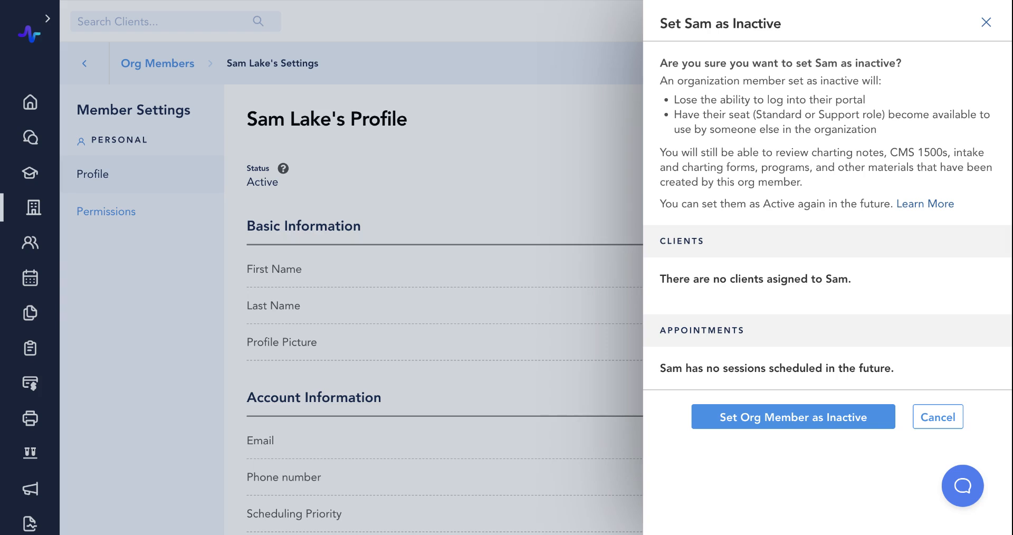
click(788, 422)
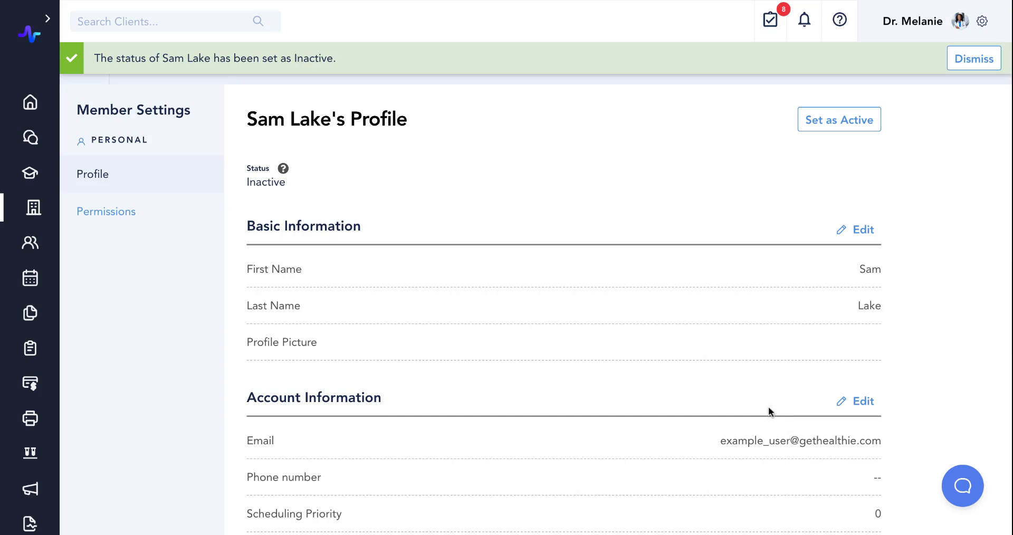